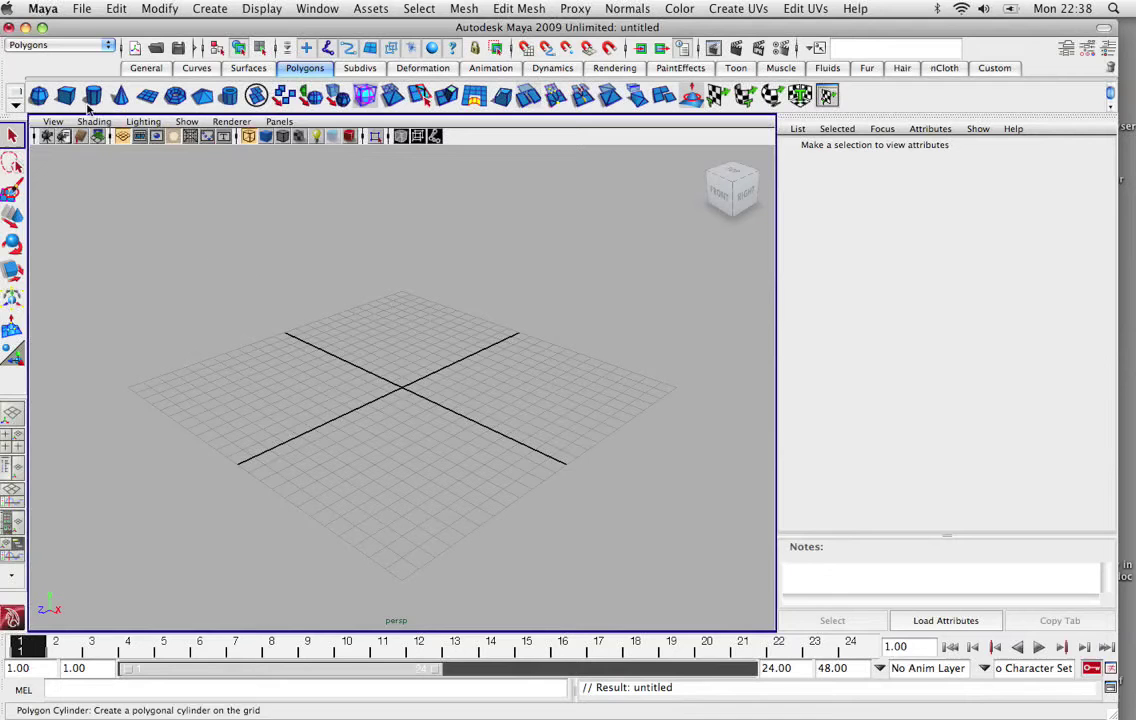
Open polygones.mb from the Set_Up project's scenes folder via File > Open Scene.
{"action": "left_click", "coordinate": [83, 11]}
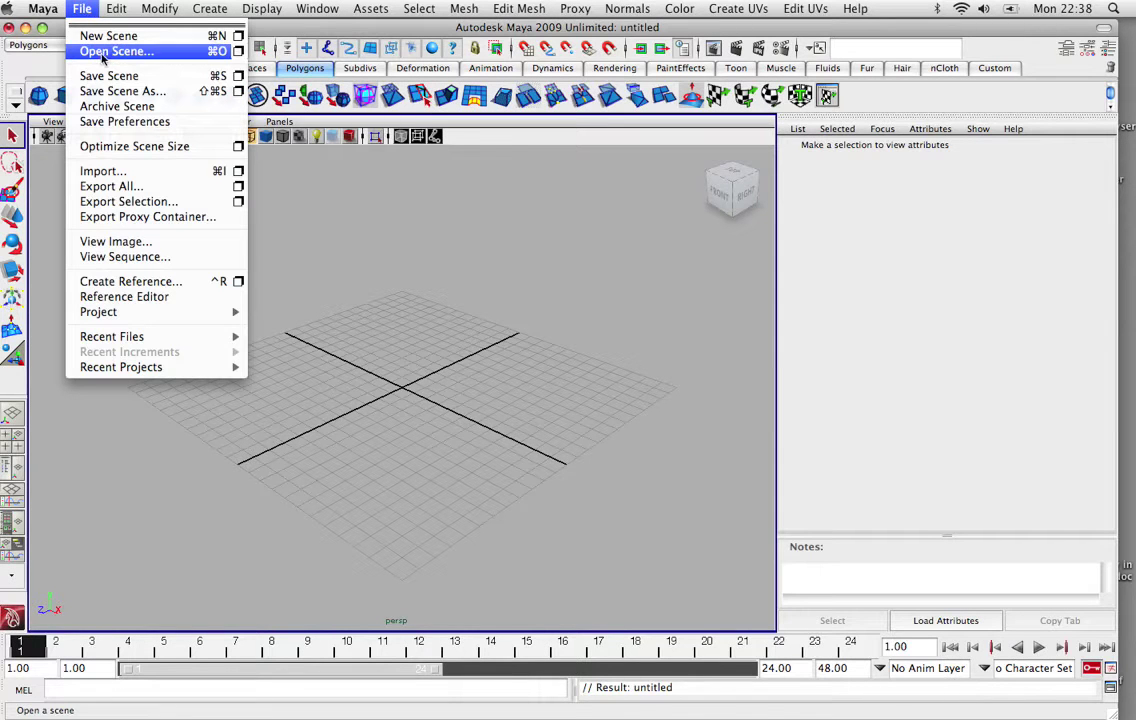
{"action": "left_click", "coordinate": [96, 51]}
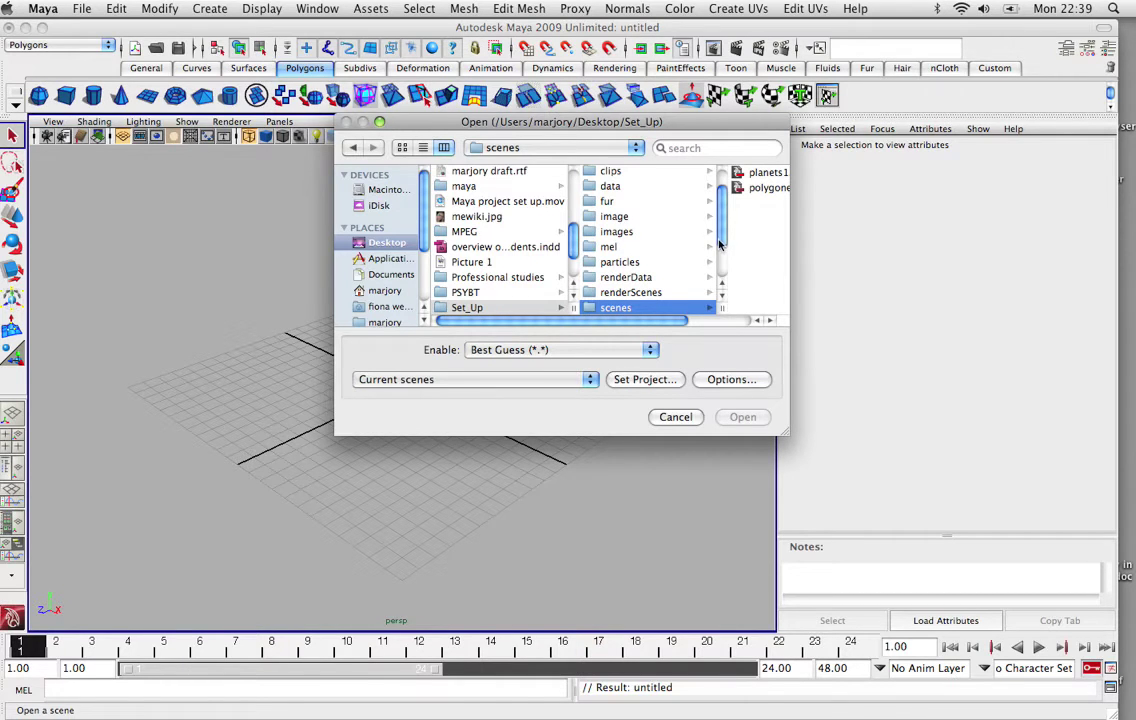
{"action": "left_click_drag", "start_coordinate": [645, 321], "coordinate": [715, 321]}
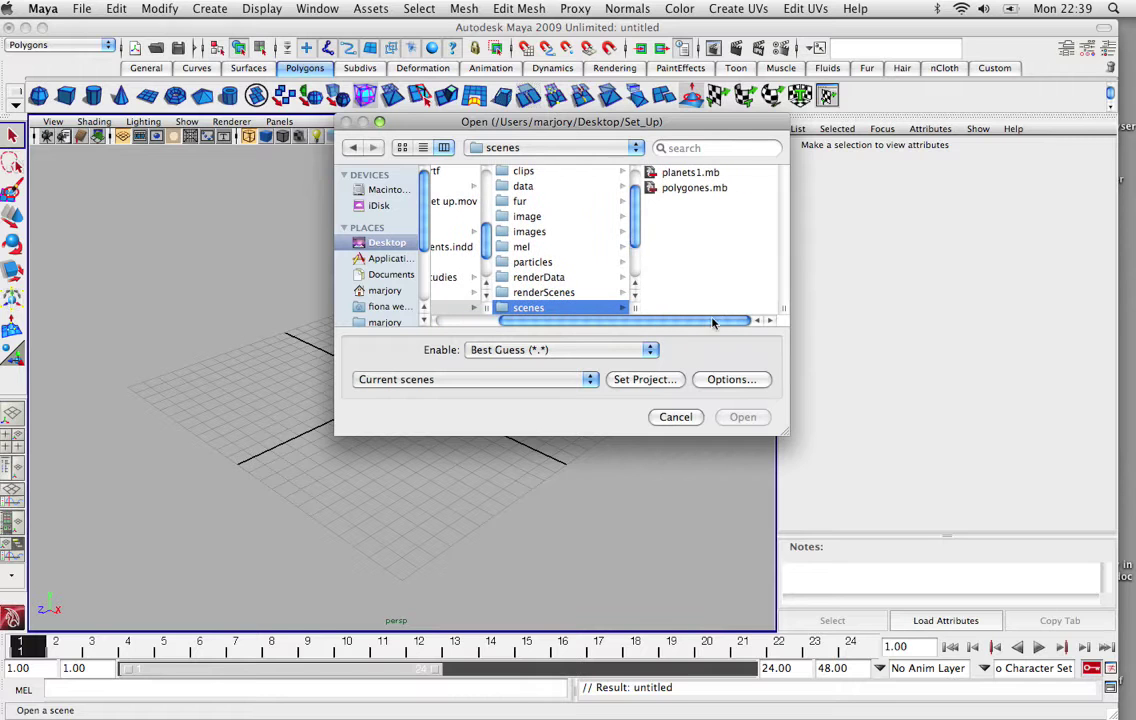
{"action": "left_click", "coordinate": [655, 188]}
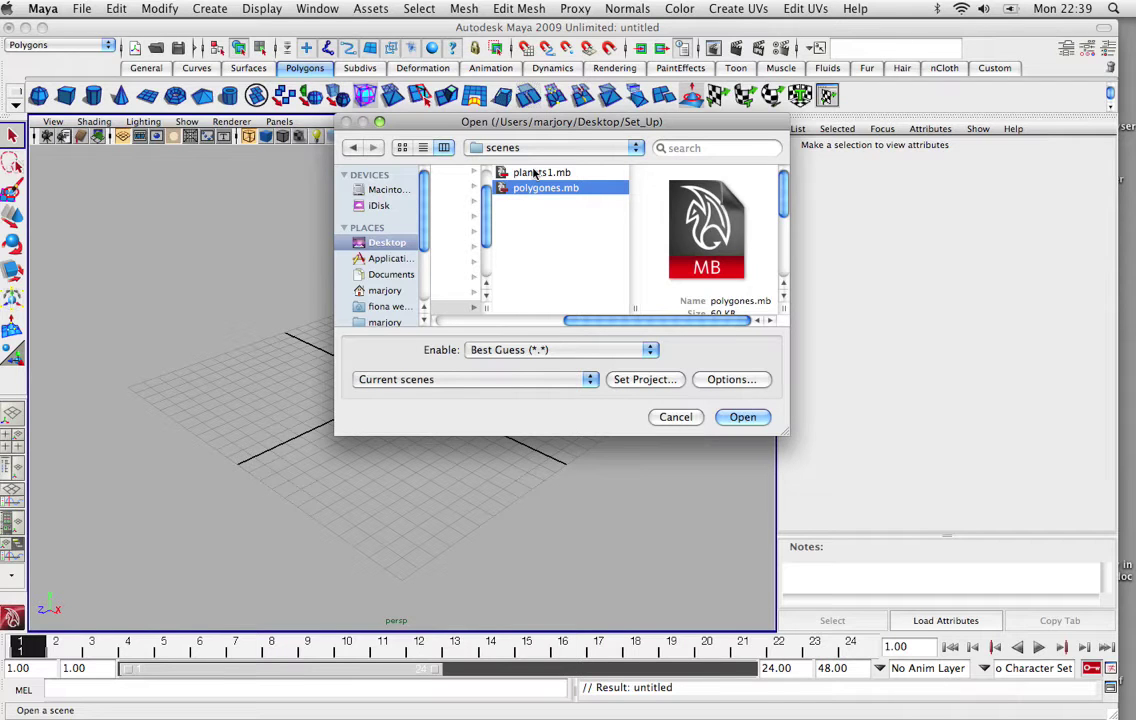
{"action": "left_click", "coordinate": [741, 417]}
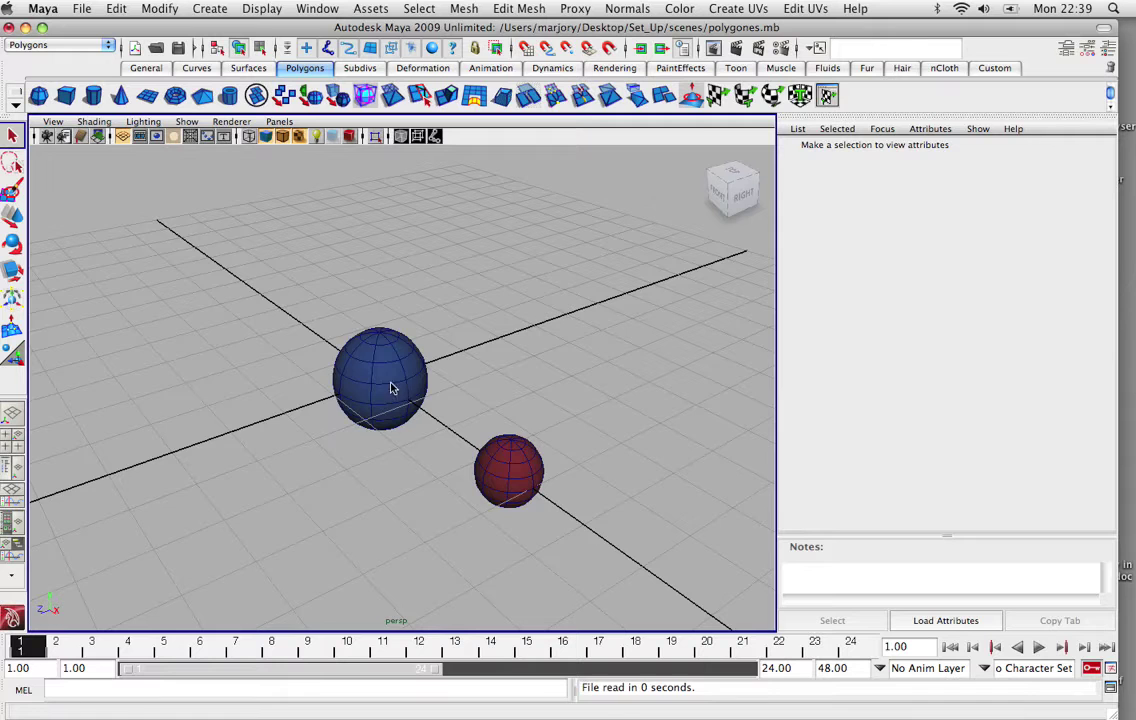
{"action": "scroll", "coordinate": [400, 382], "scroll_direction": "down", "scroll_amount": 2}
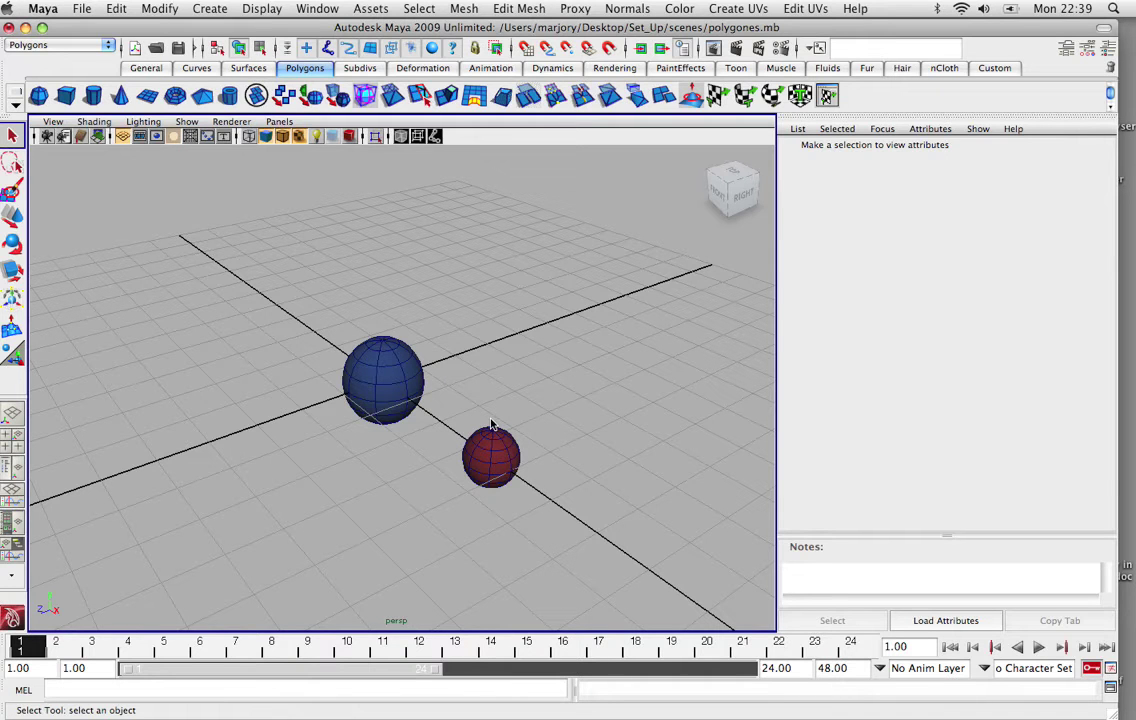
{"action": "scroll", "coordinate": [470, 405], "scroll_direction": "up", "scroll_amount": 5}
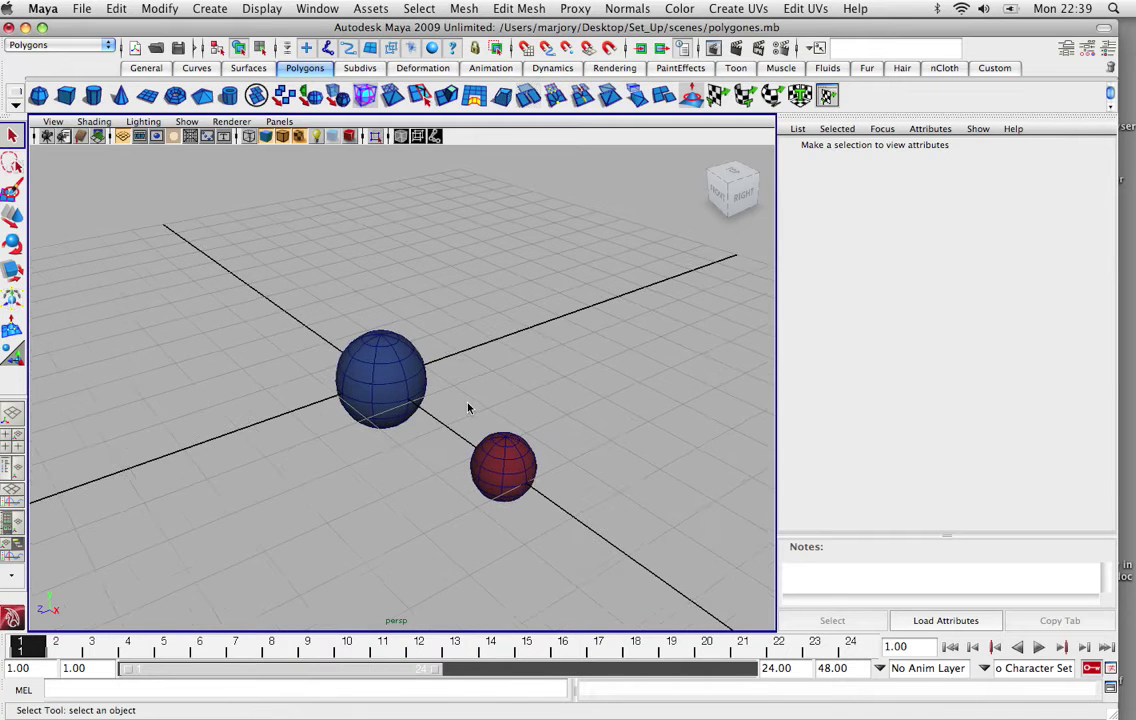
{"action": "scroll", "coordinate": [467, 407], "scroll_direction": "up", "scroll_amount": 4}
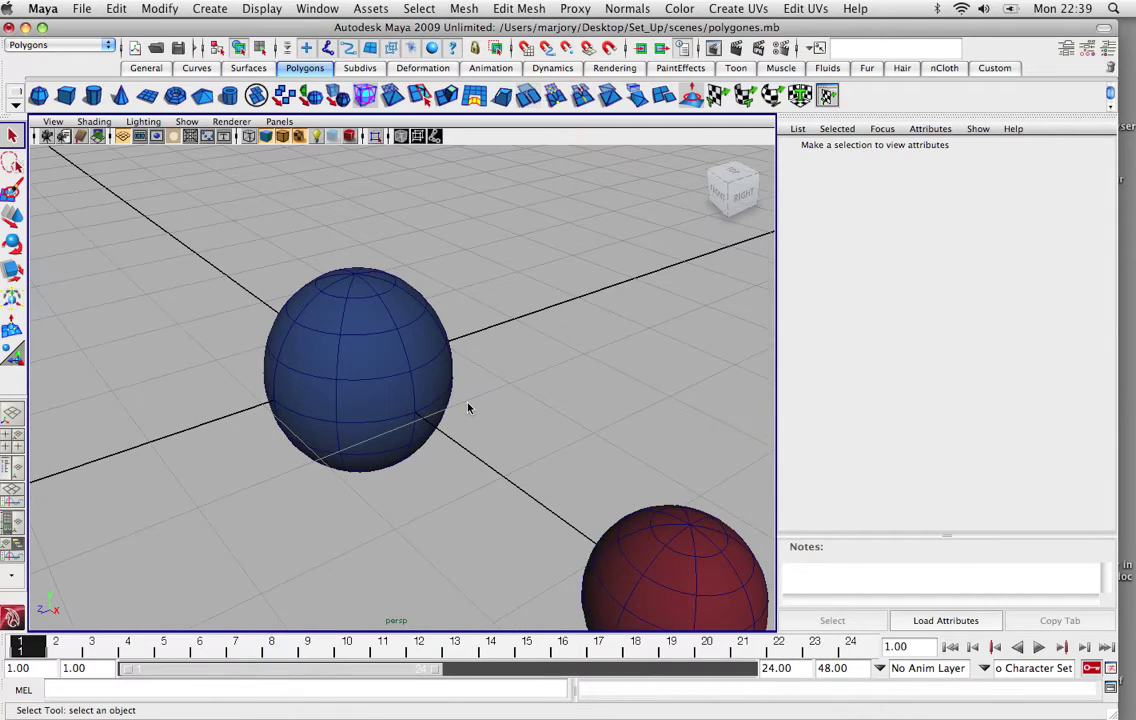
{"action": "scroll", "coordinate": [467, 407], "scroll_direction": "down", "scroll_amount": 8}
{"action": "scroll", "coordinate": [466, 409], "scroll_direction": "down", "scroll_amount": 3}
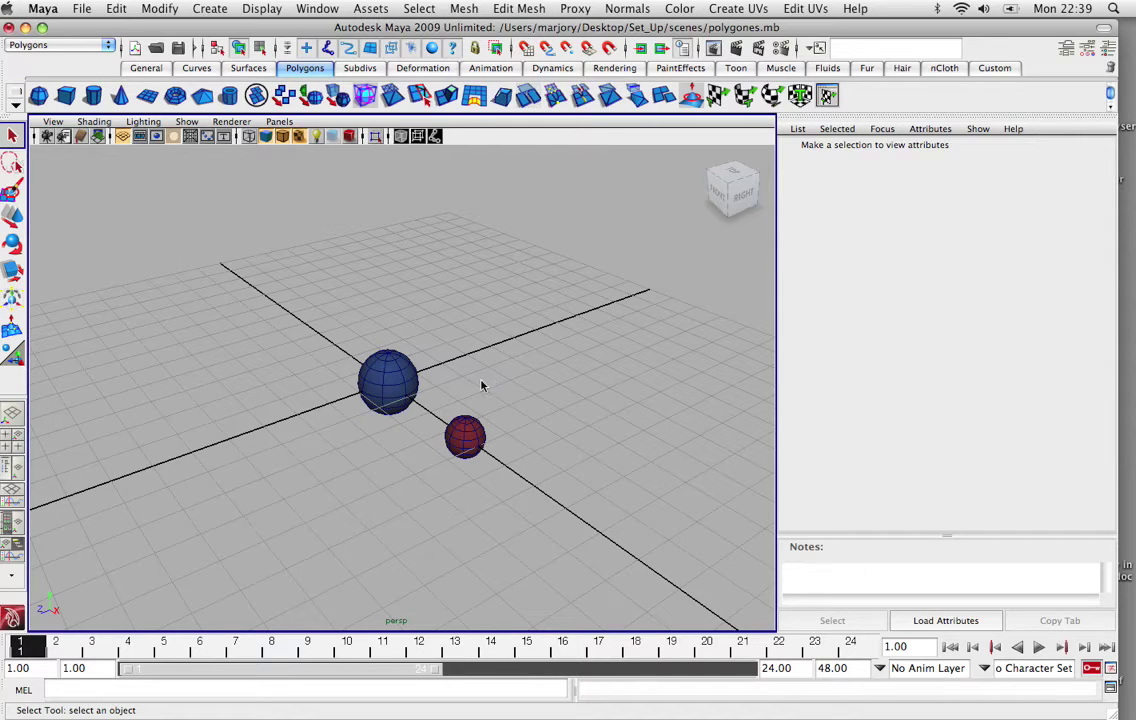
{"action": "middle_click_drag", "start_coordinate": [479, 378], "coordinate": [503, 338], "text": "alt"}
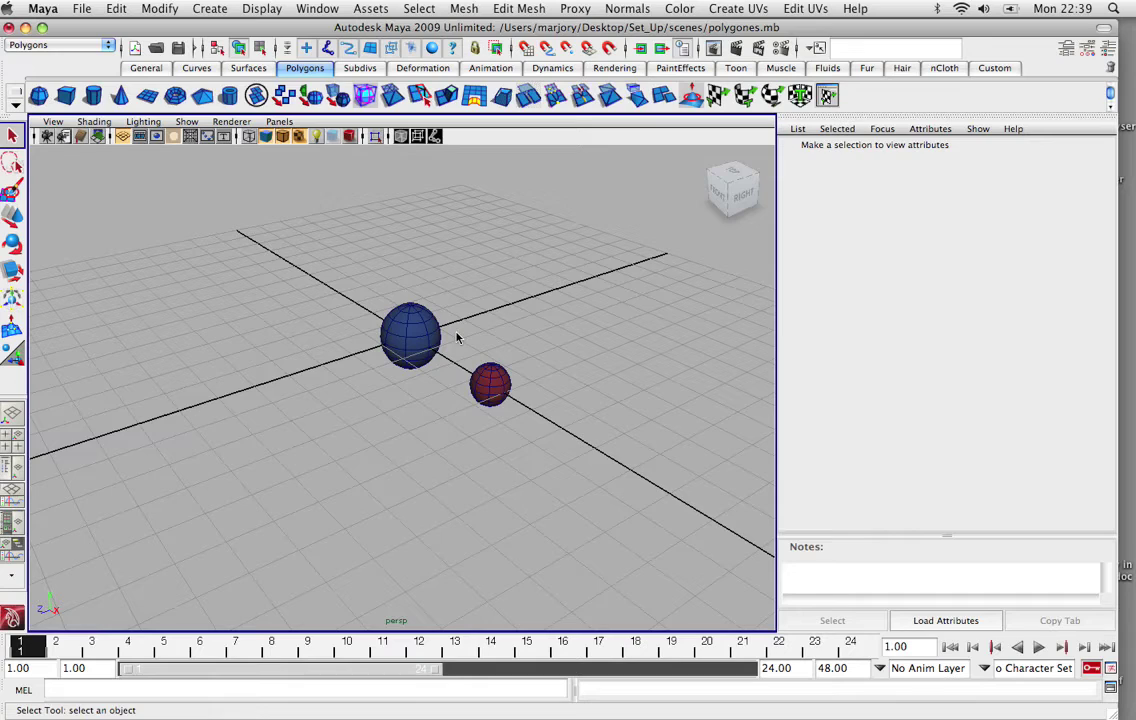
{"action": "left_click_drag", "start_coordinate": [469, 312], "coordinate": [464, 363], "text": "alt"}
{"action": "scroll", "coordinate": [456, 360], "scroll_direction": "up", "scroll_amount": 3}
{"action": "middle_click_drag", "start_coordinate": [462, 355], "coordinate": [332, 368], "text": "alt"}
{"action": "left_click_drag", "start_coordinate": [332, 368], "coordinate": [397, 367], "text": "alt"}
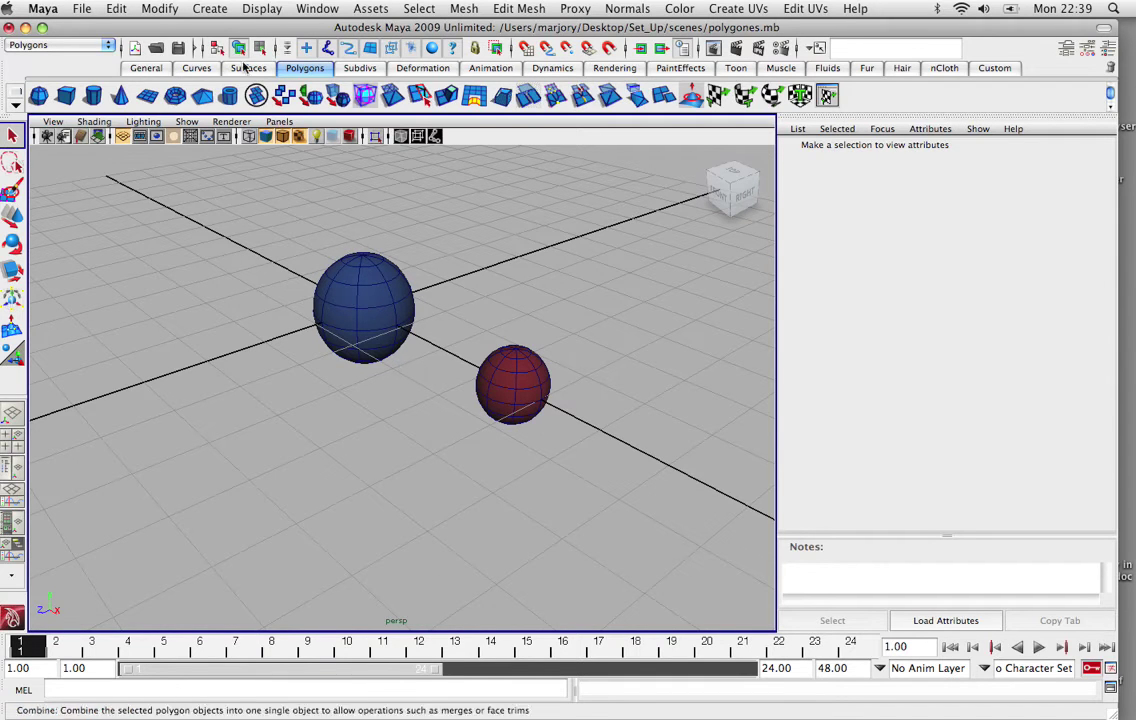
Switch selection to select-by-object-type mode and select the blue sphere.
{"action": "left_click", "coordinate": [216, 48]}
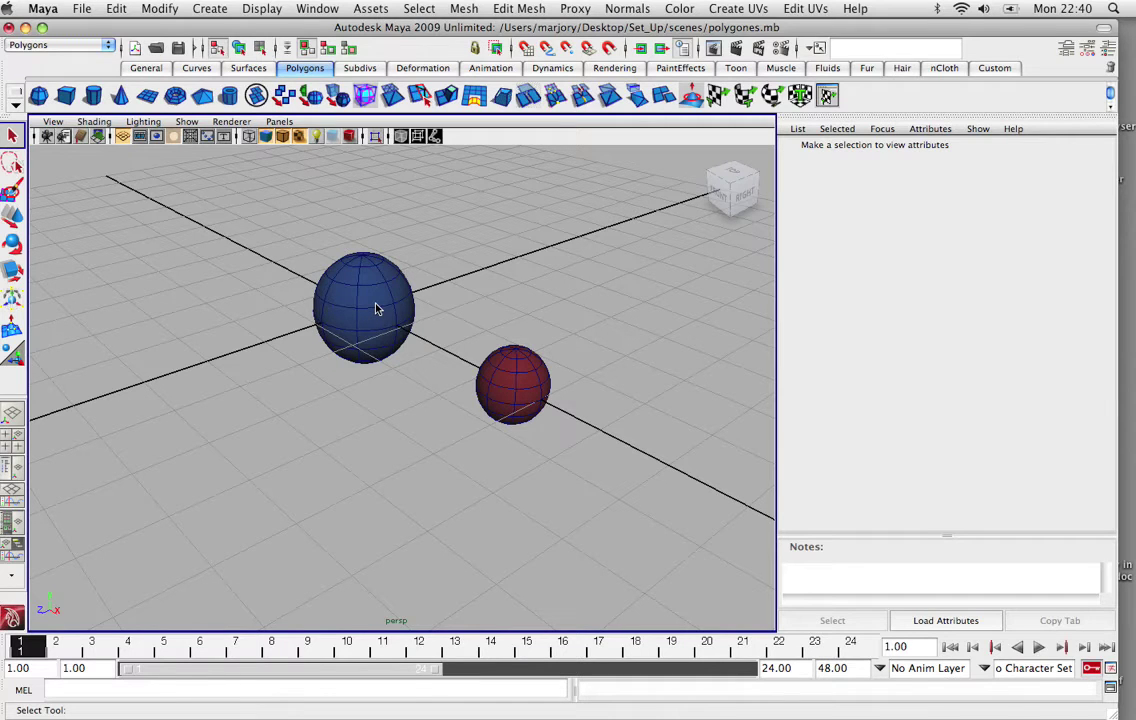
{"action": "left_click", "coordinate": [239, 48]}
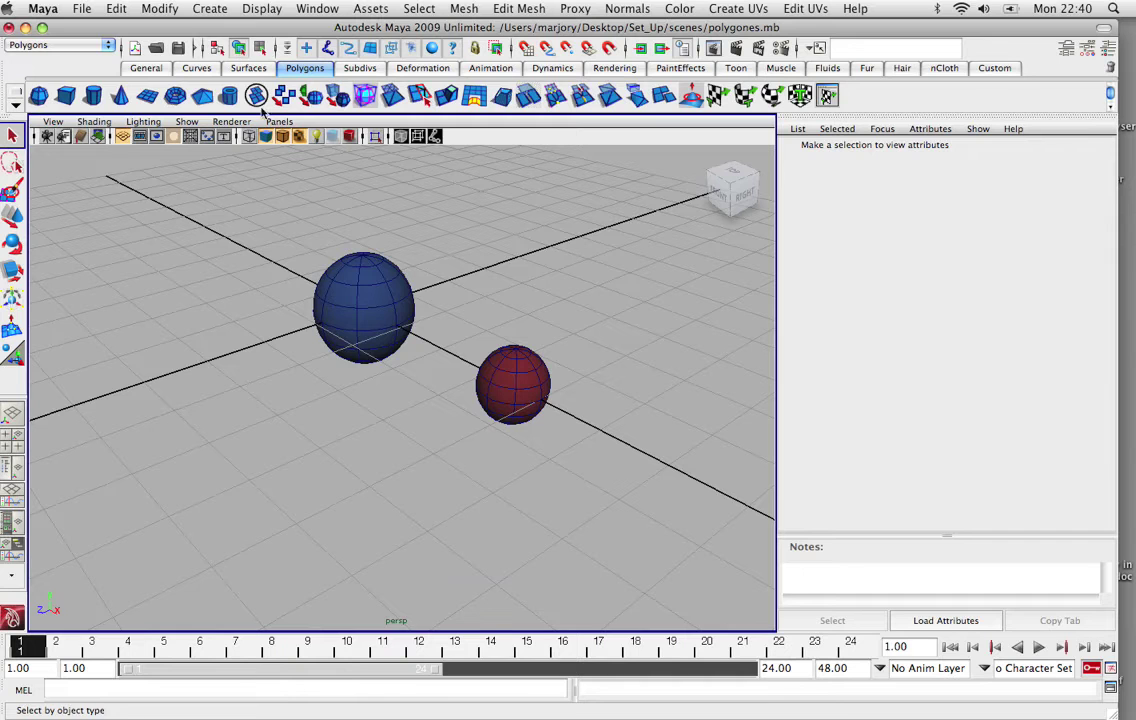
{"action": "left_click", "coordinate": [375, 288]}
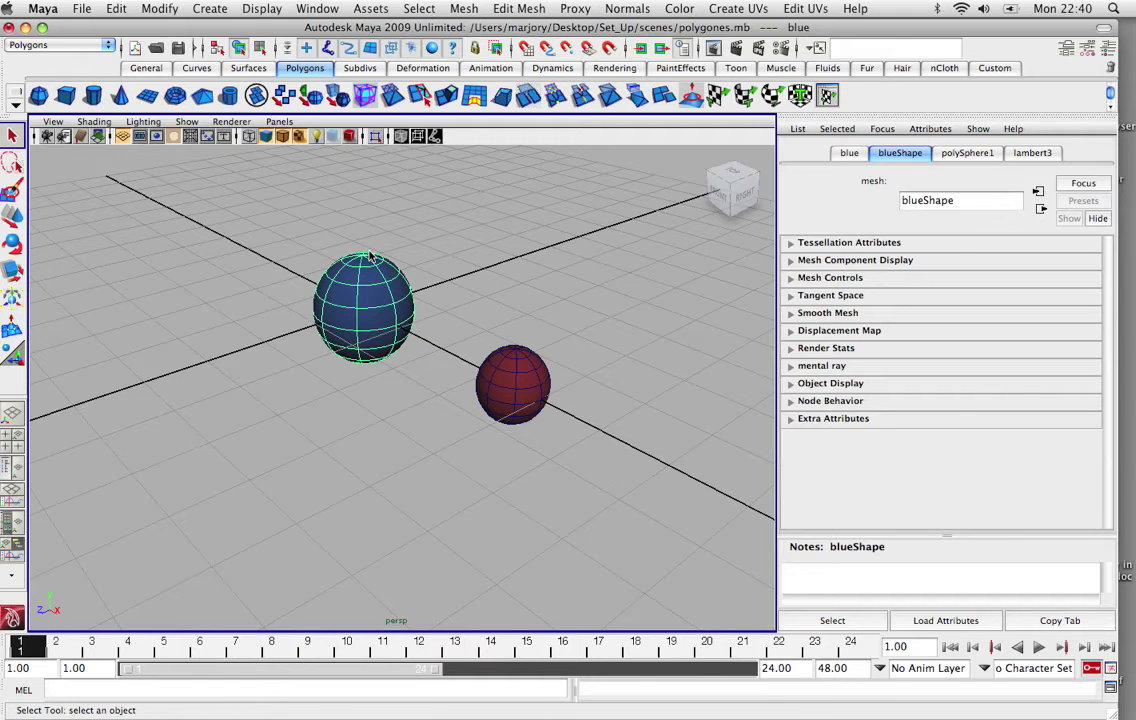
Try component mode on the blue sphere, then return to object mode with it selected.
{"action": "left_click", "coordinate": [260, 50]}
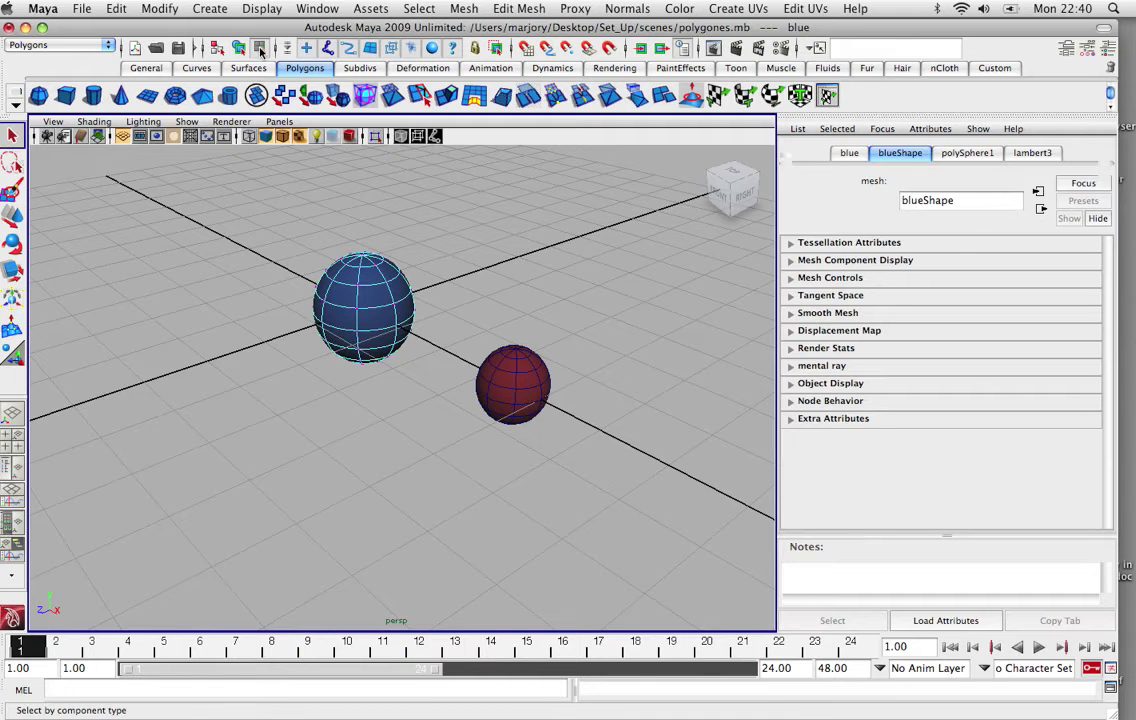
{"action": "scroll", "coordinate": [358, 314], "scroll_direction": "up", "scroll_amount": 4}
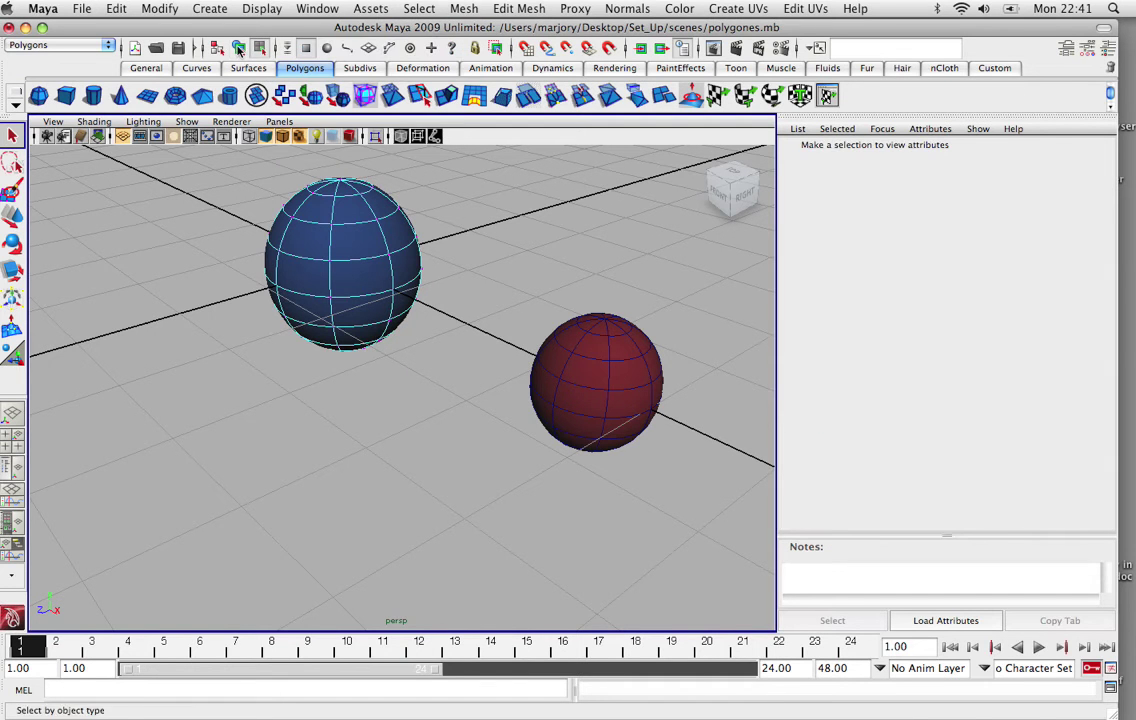
{"action": "left_click", "coordinate": [345, 190]}
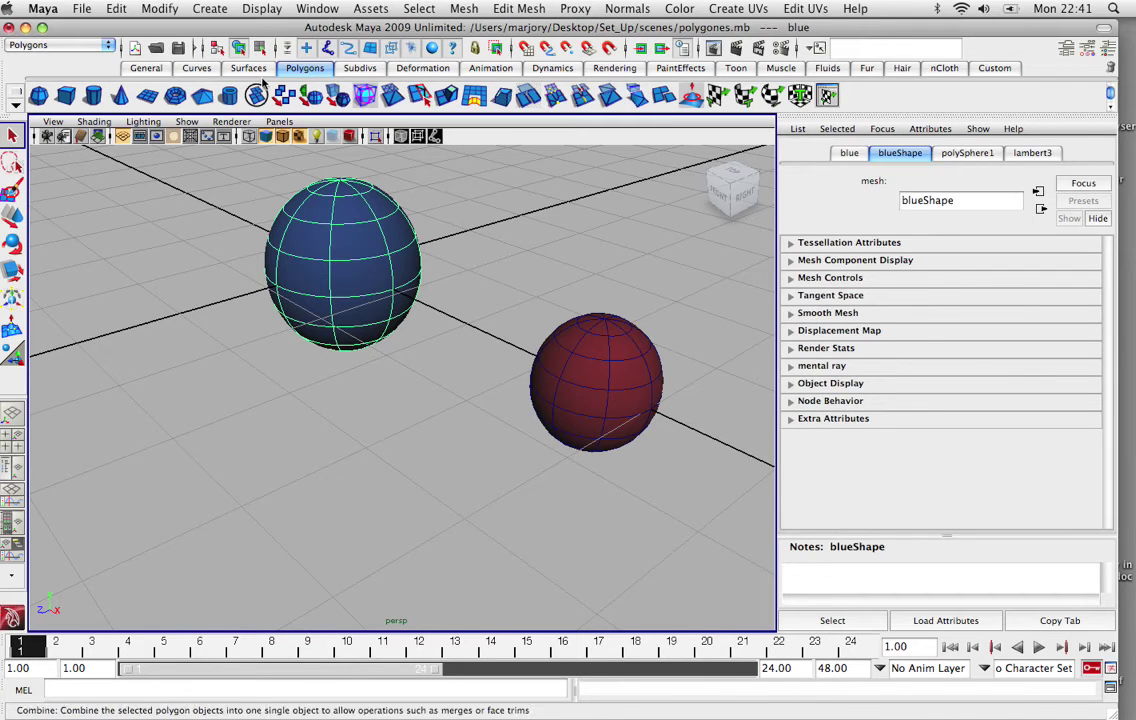
{"action": "left_click", "coordinate": [259, 47]}
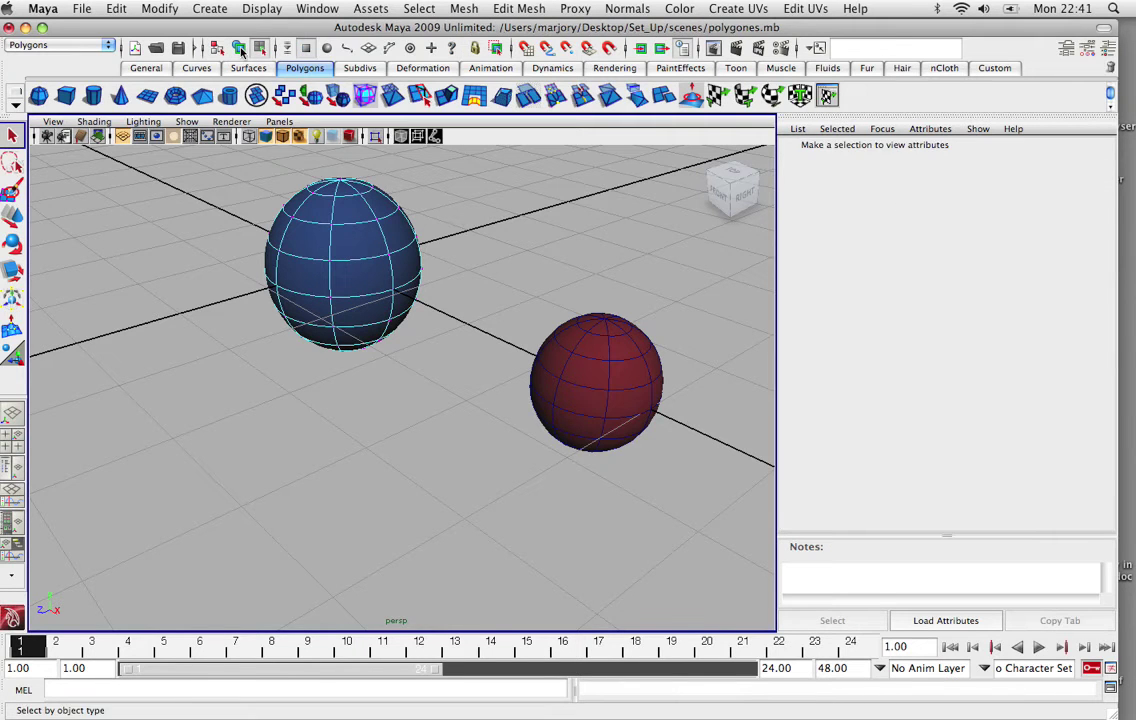
{"action": "left_click", "coordinate": [237, 46]}
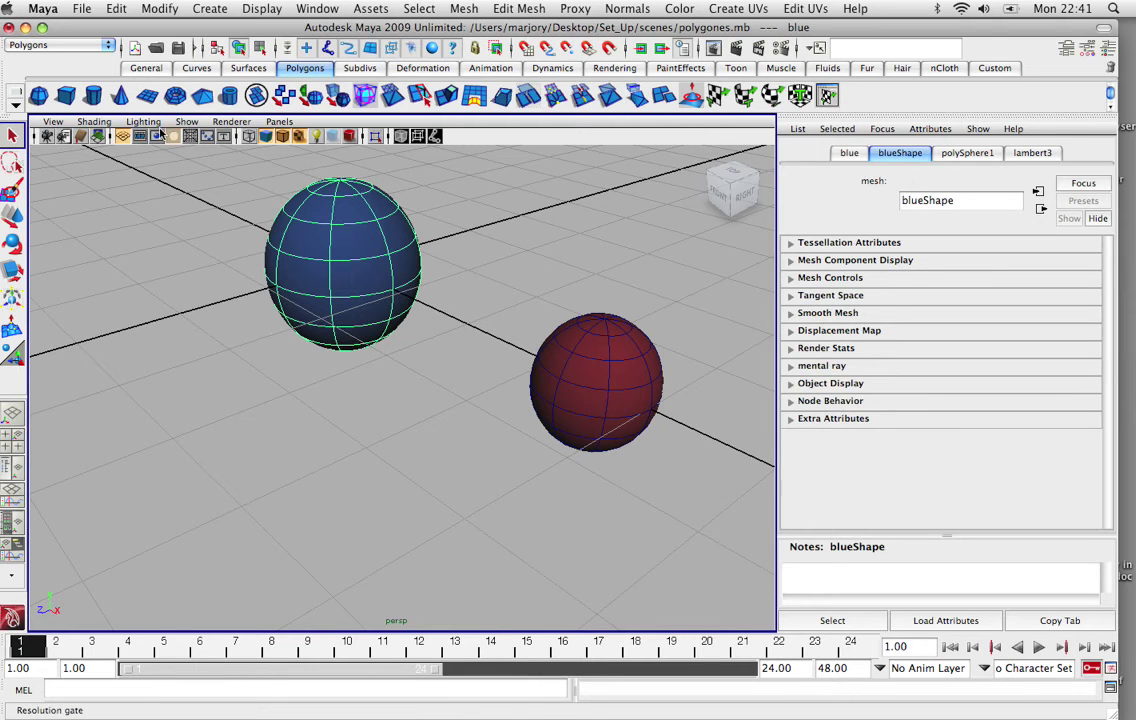
Switch the view to wireframe, then to Smooth Shade All.
{"action": "left_click", "coordinate": [94, 122]}
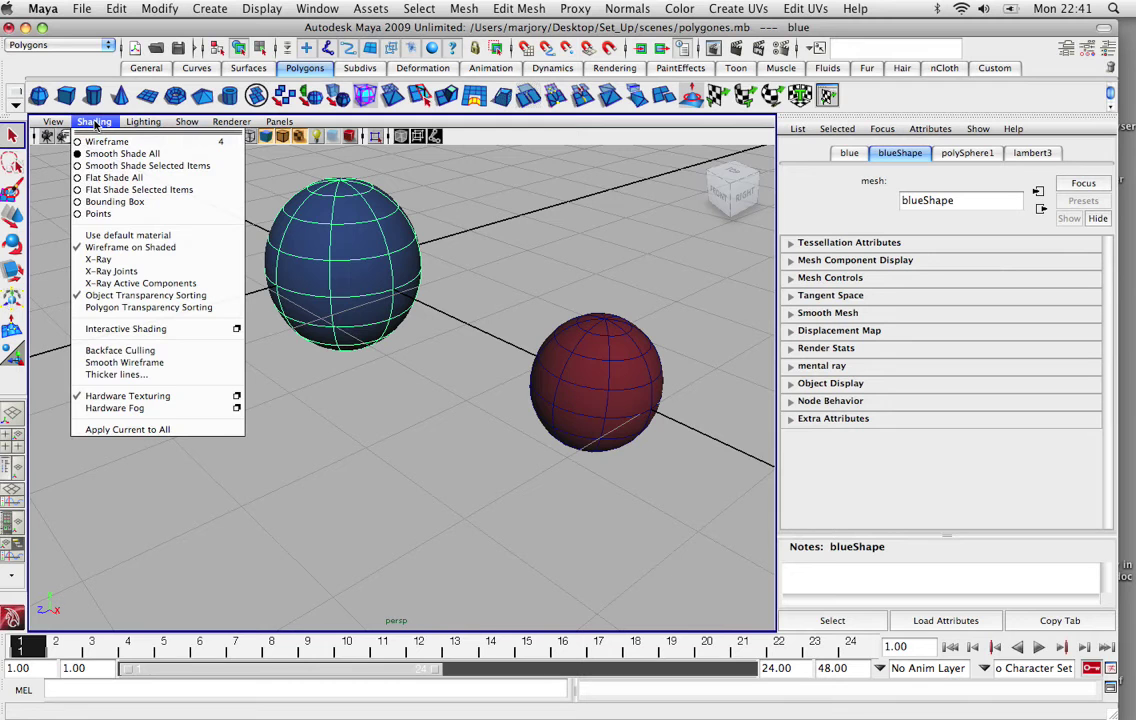
{"action": "left_click", "coordinate": [107, 142]}
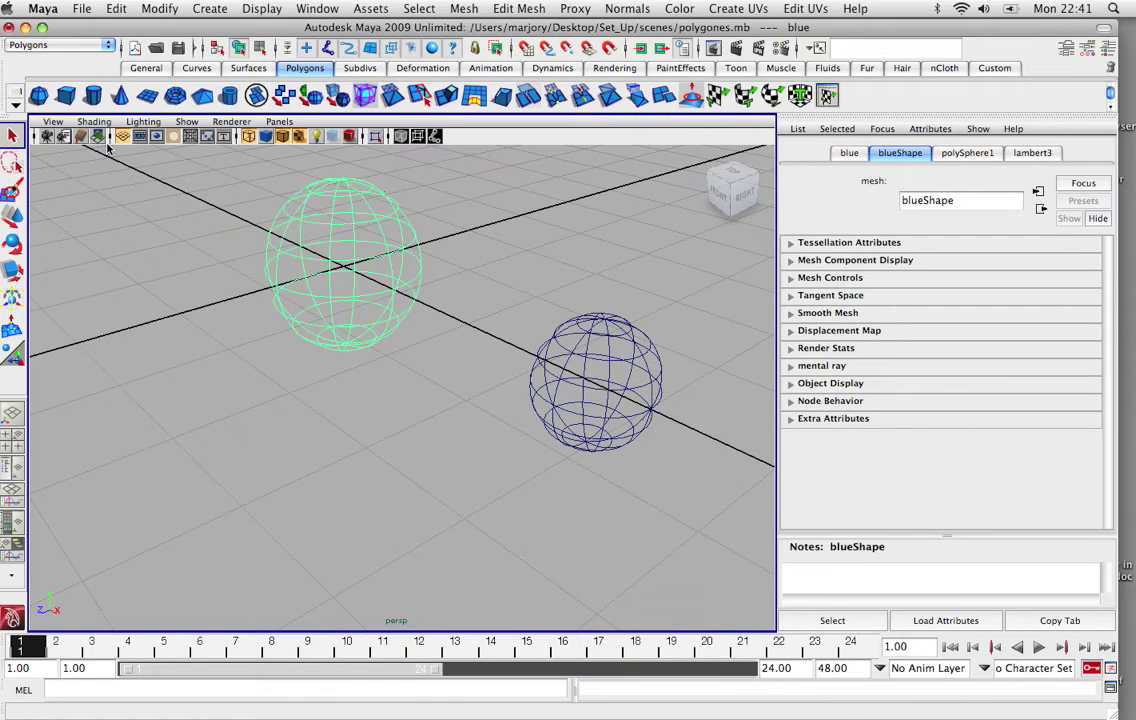
{"action": "left_click", "coordinate": [95, 122]}
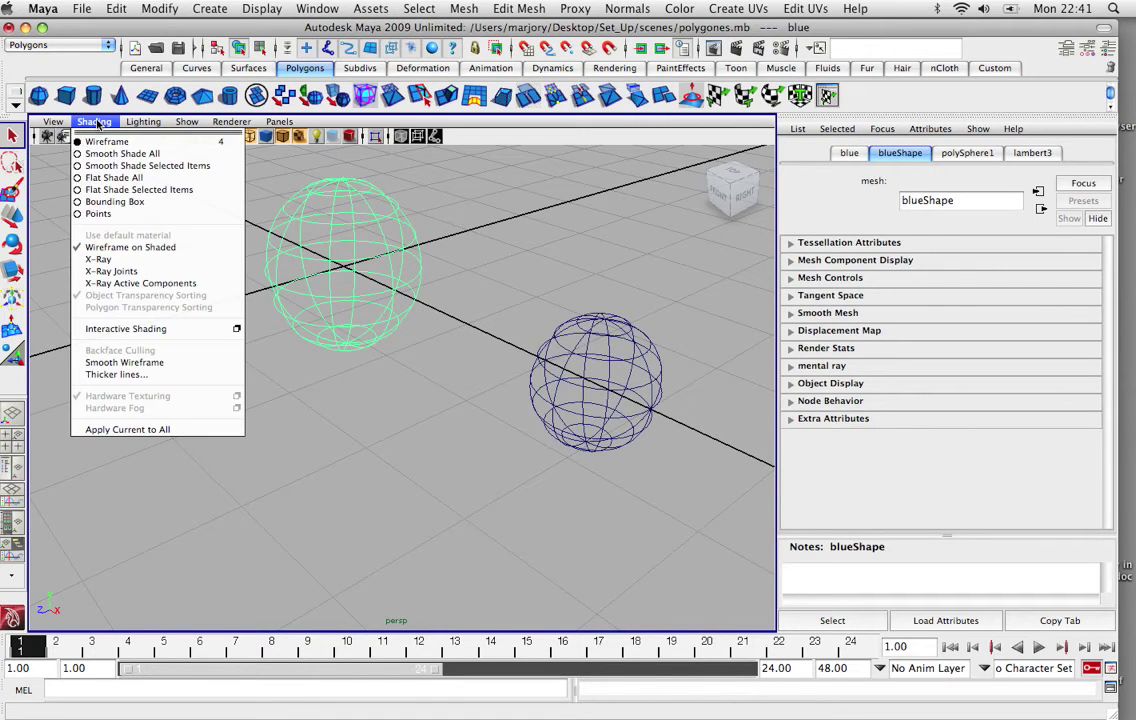
{"action": "left_click", "coordinate": [97, 153]}
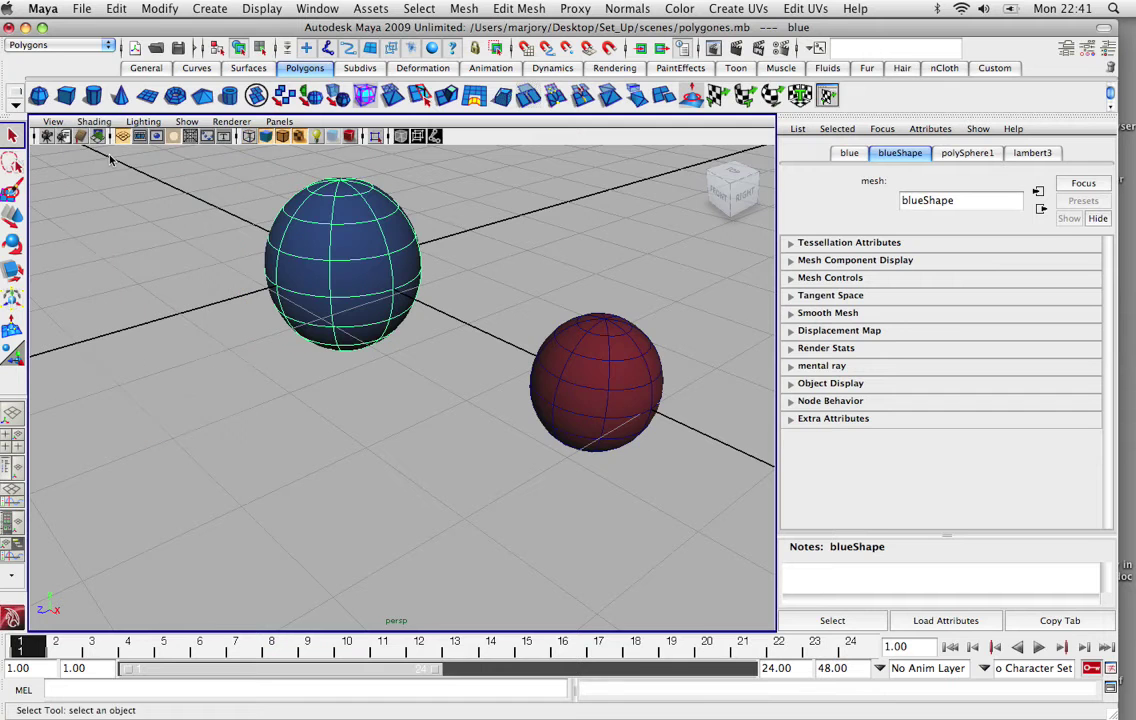
Turn X-Ray shading on, then switch it off again.
{"action": "left_click", "coordinate": [95, 122]}
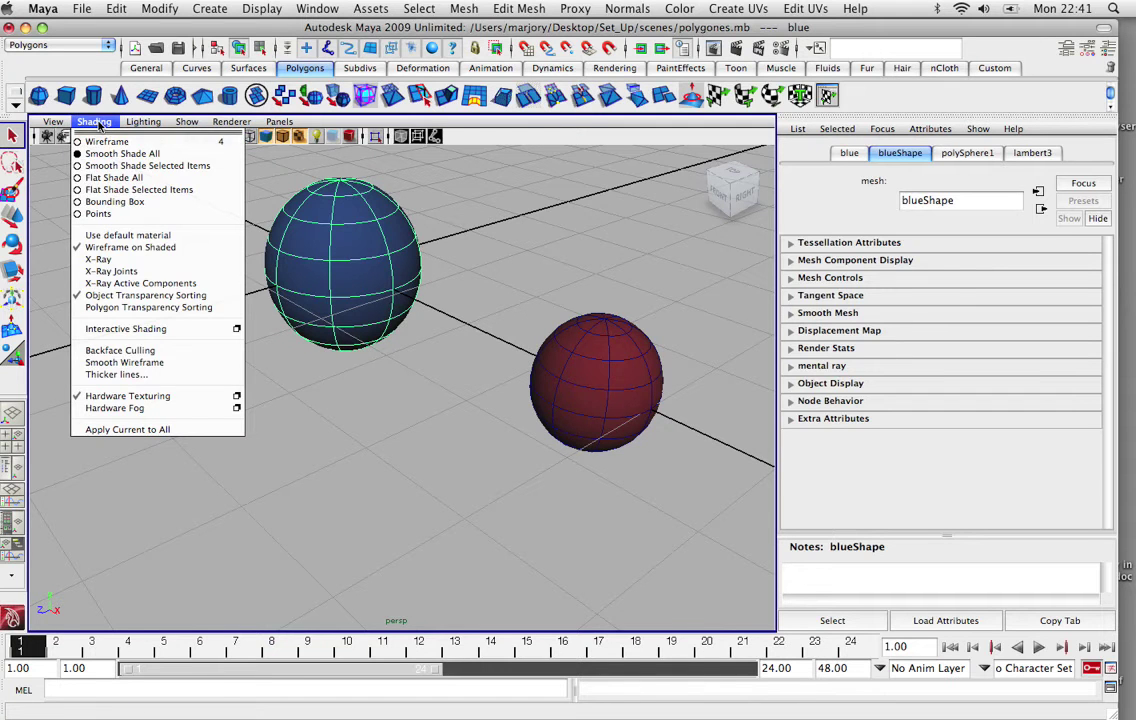
{"action": "left_click", "coordinate": [108, 259]}
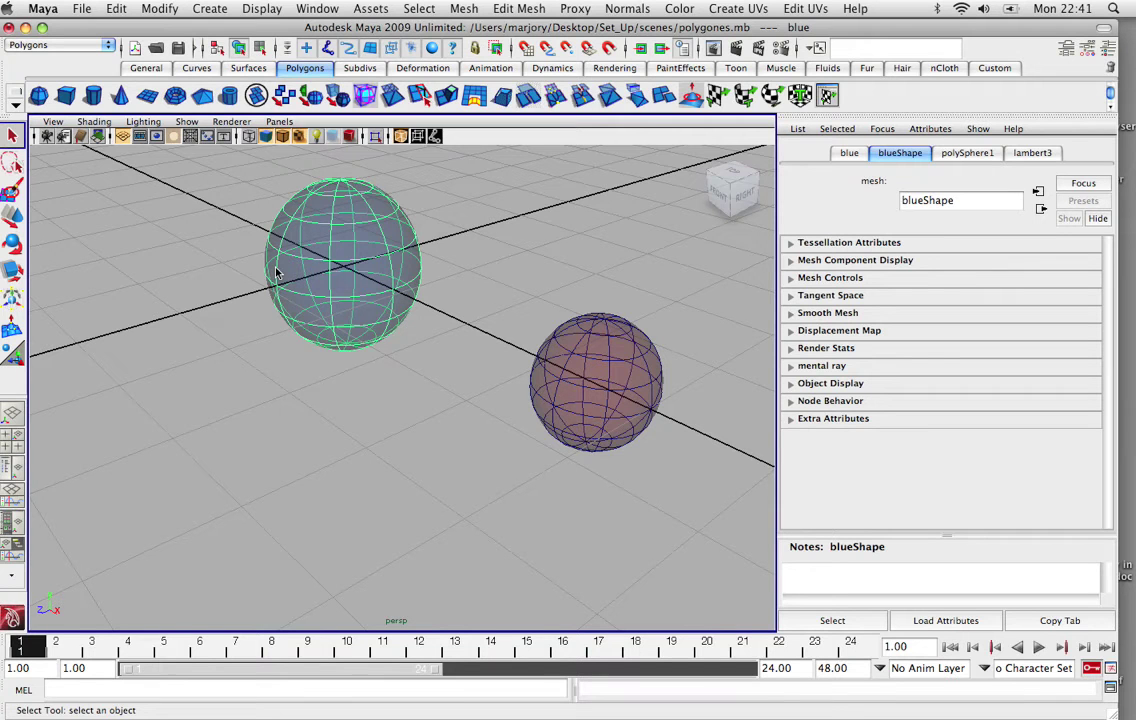
{"action": "left_click", "coordinate": [95, 122]}
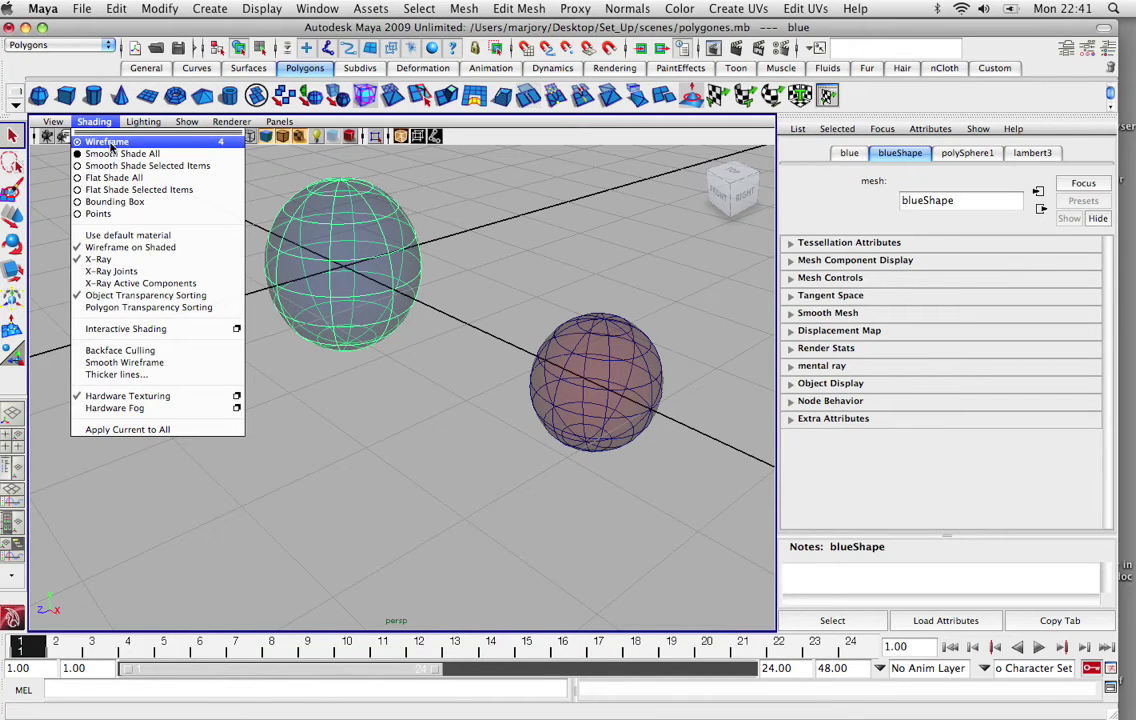
{"action": "left_click", "coordinate": [96, 130]}
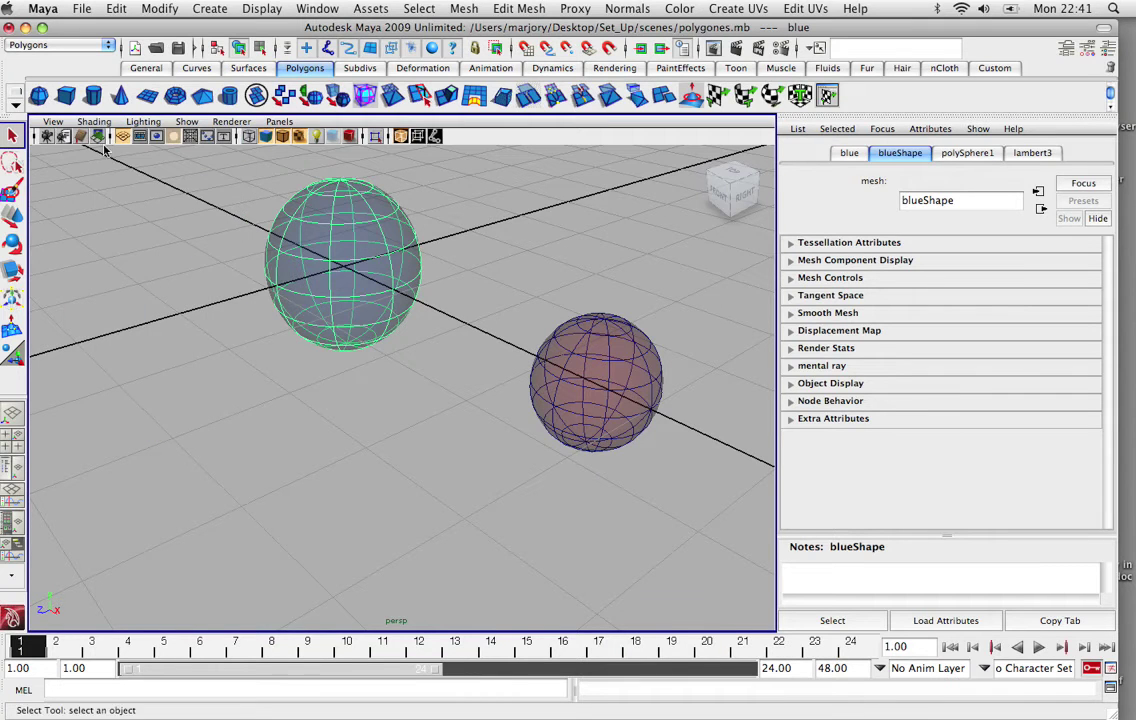
{"action": "left_click", "coordinate": [96, 122]}
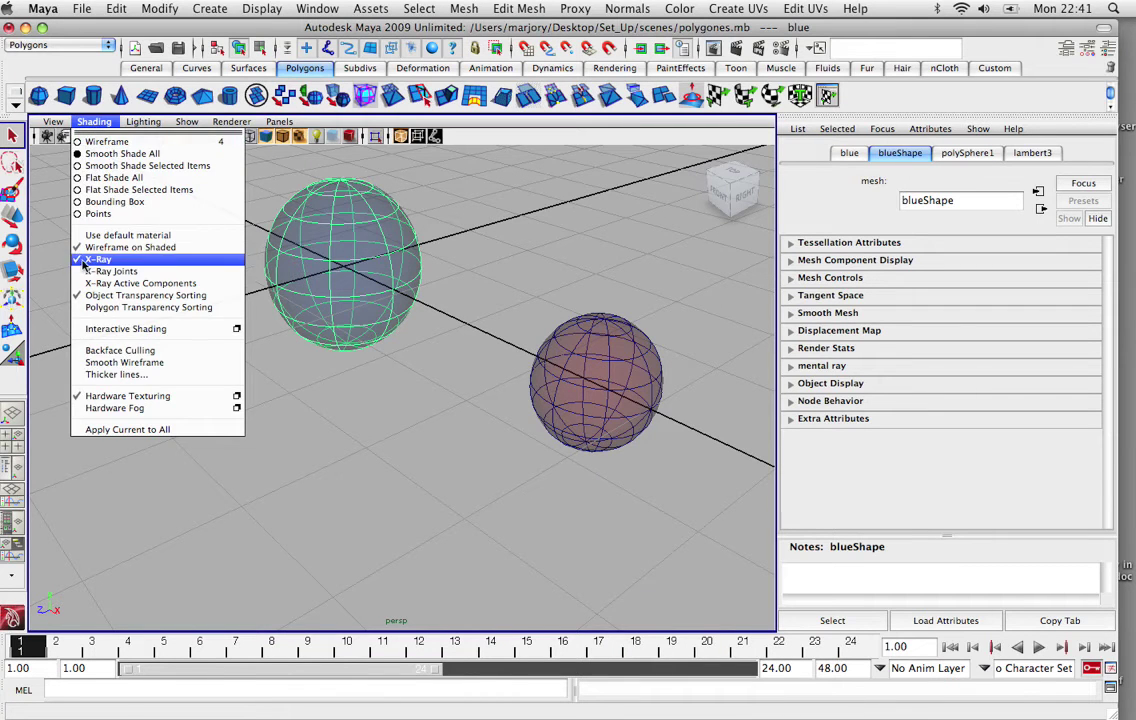
{"action": "left_click", "coordinate": [85, 235]}
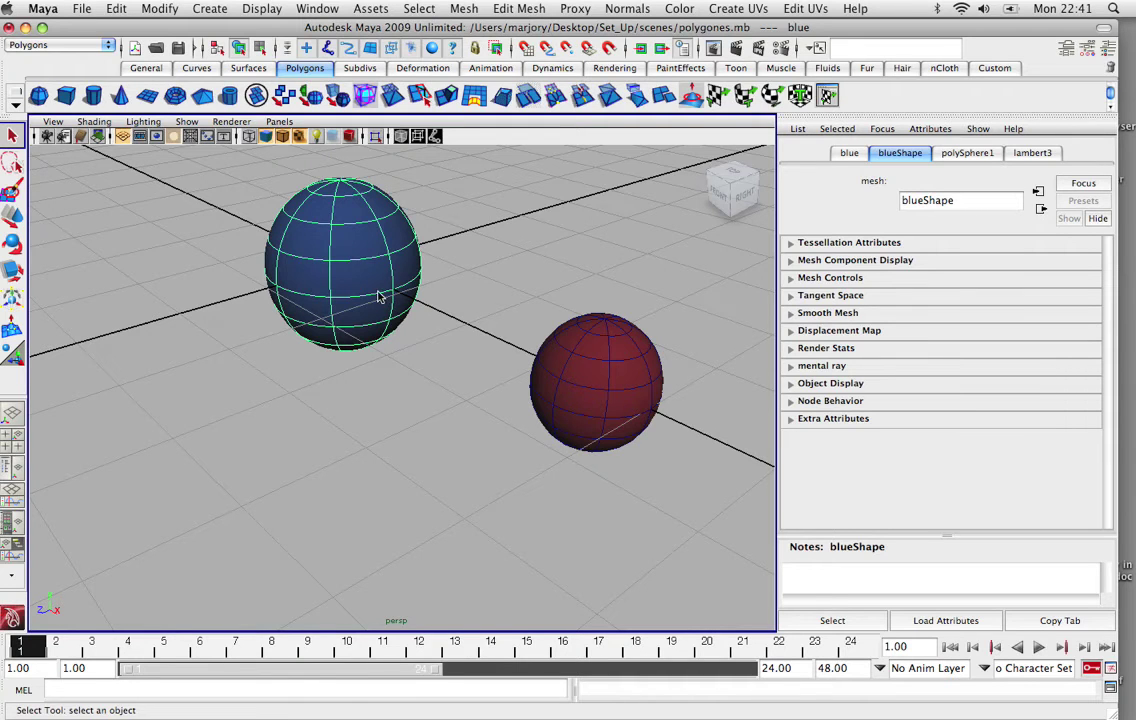
Put the blue sphere in Face mode and select the single face f[38].
{"action": "right_click", "coordinate": [347, 247]}
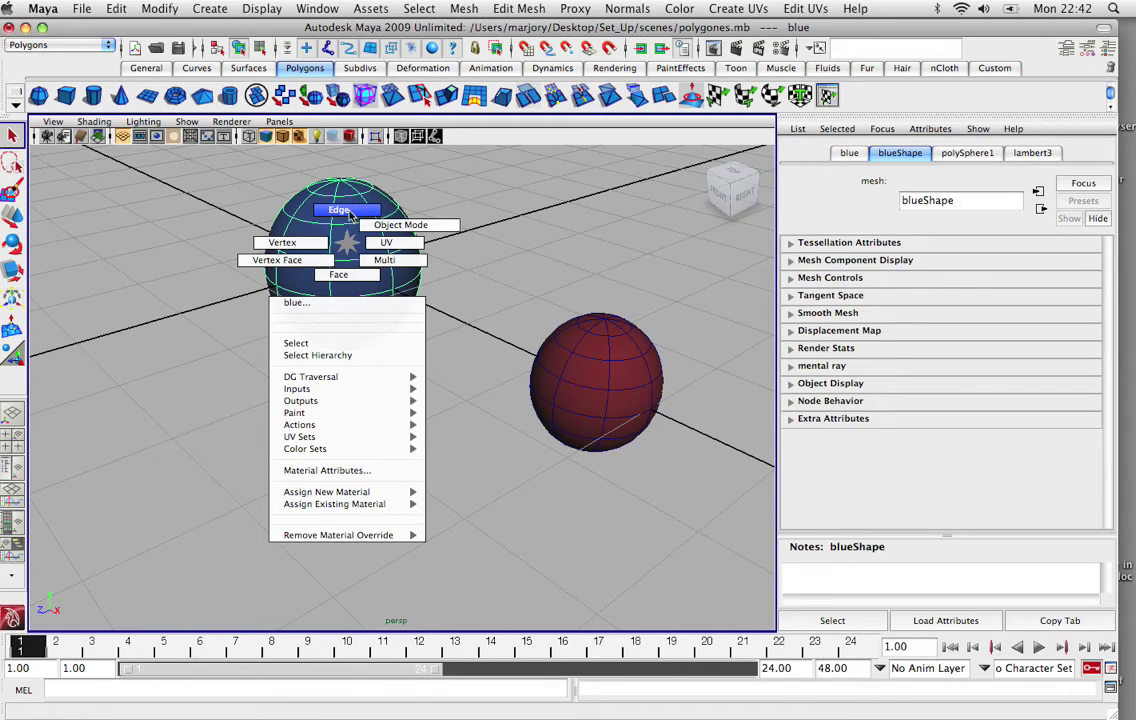
{"action": "right_click_drag", "start_coordinate": [342, 278], "coordinate": [342, 276]}
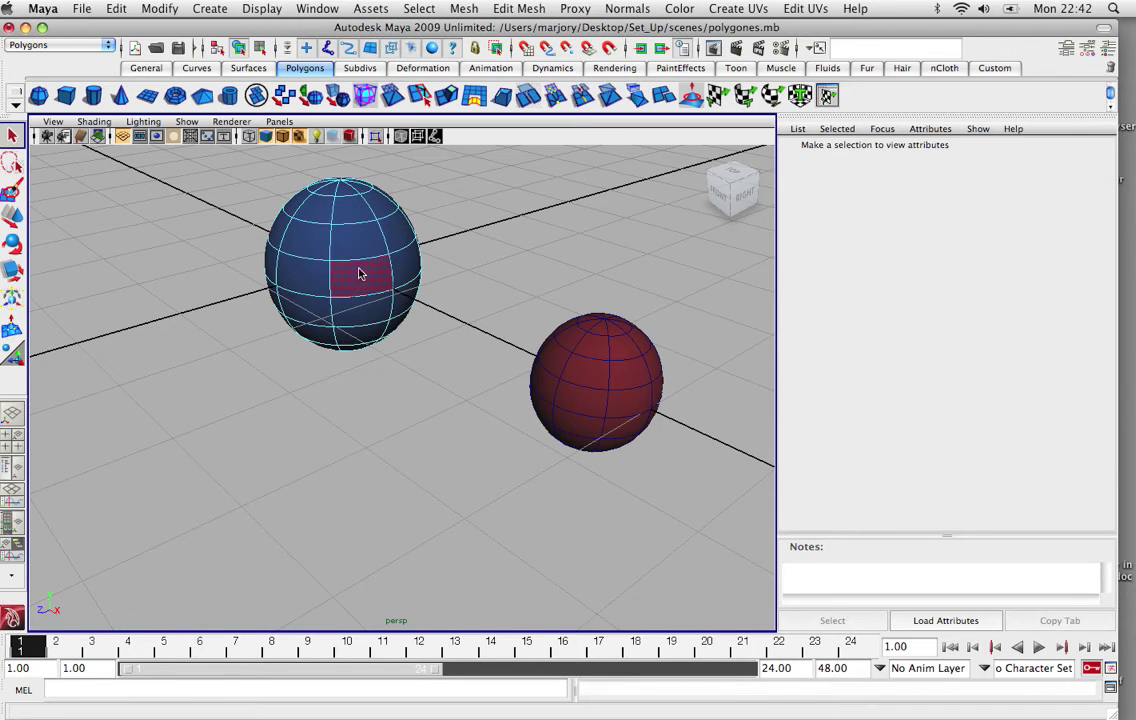
{"action": "left_click", "coordinate": [340, 248]}
{"action": "left_click", "coordinate": [353, 247]}
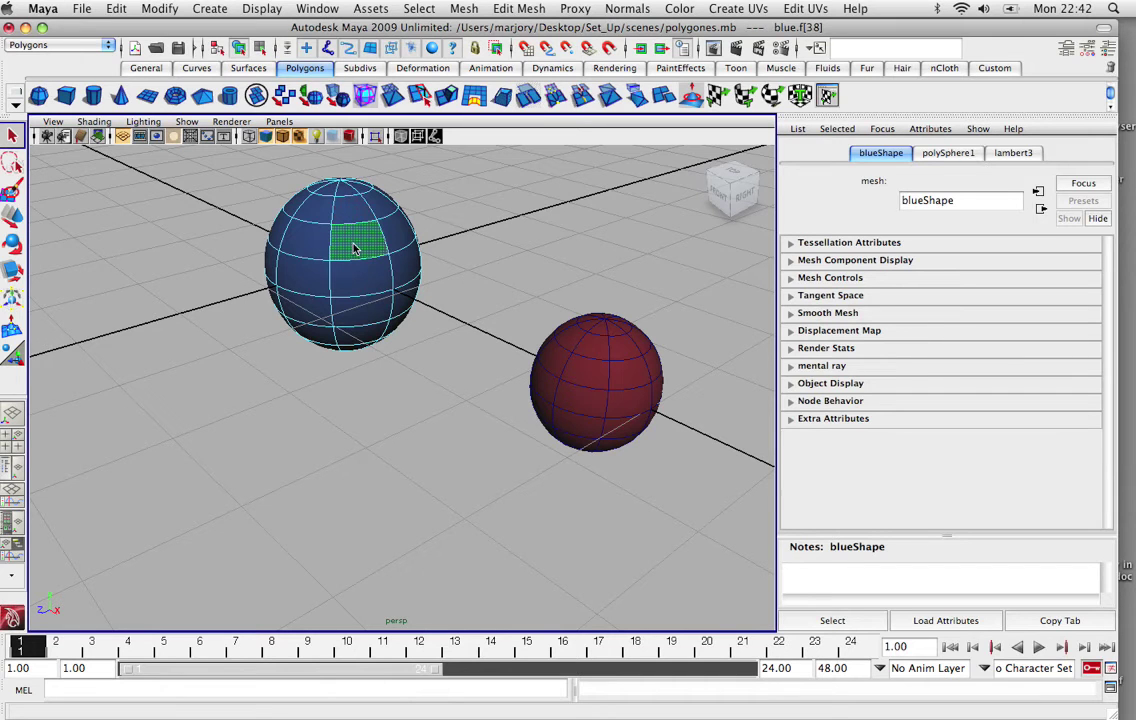
{"action": "left_click", "coordinate": [527, 9]}
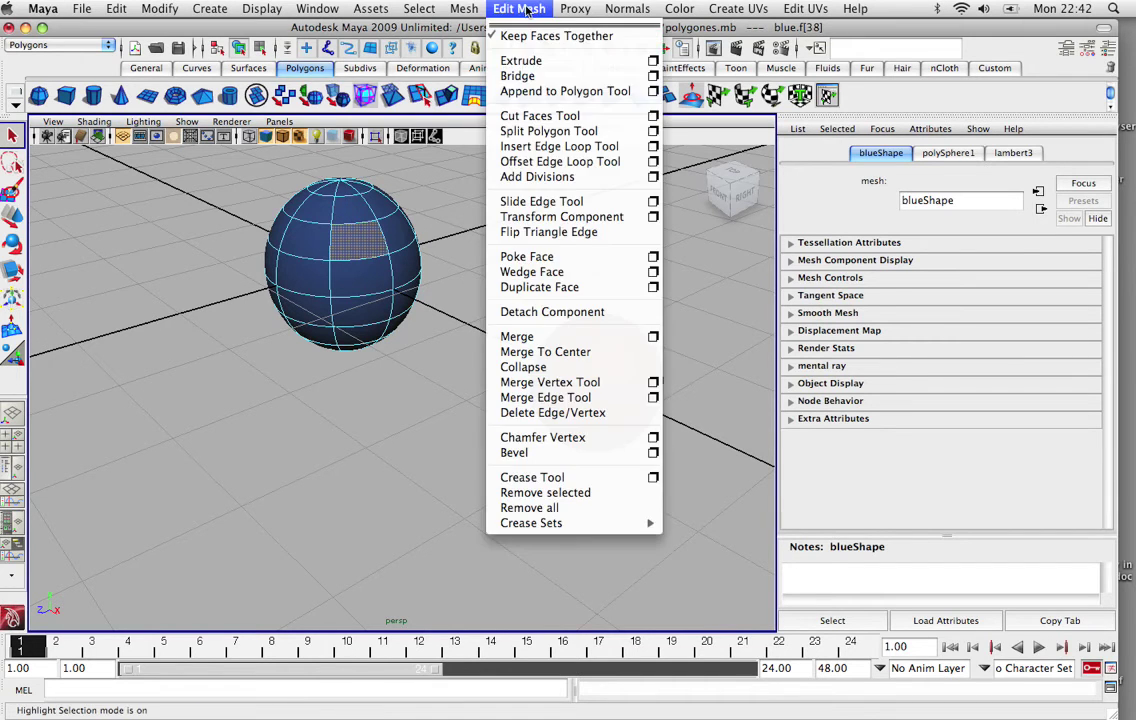
Extrude face f[38] along world X, repeat the extrude with G, and pull it toward the red sphere.
{"action": "left_click", "coordinate": [535, 63]}
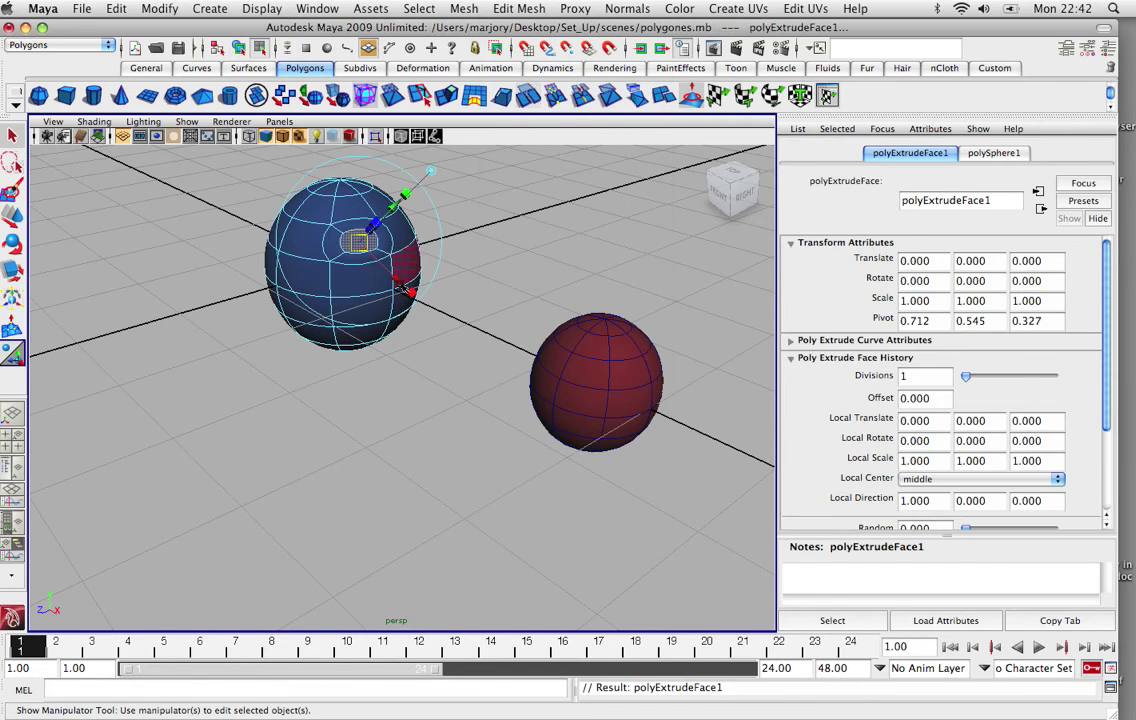
{"action": "left_click", "coordinate": [430, 171]}
{"action": "left_click_drag", "start_coordinate": [383, 243], "coordinate": [489, 215]}
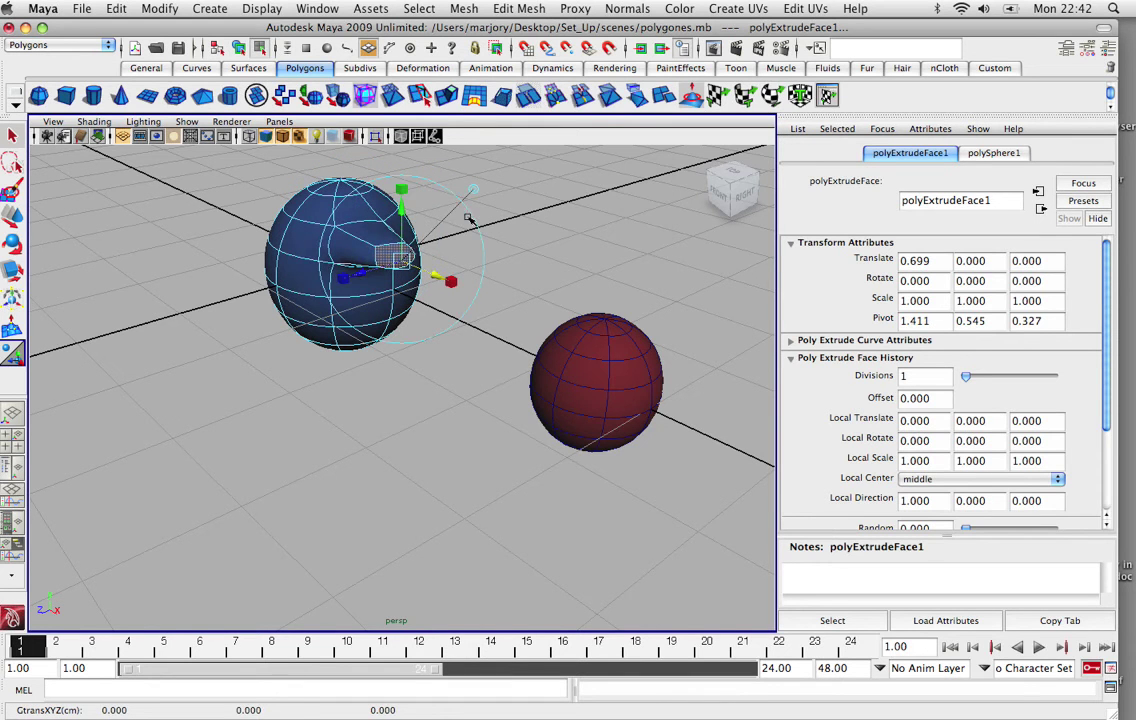
{"action": "key", "text": "g"}
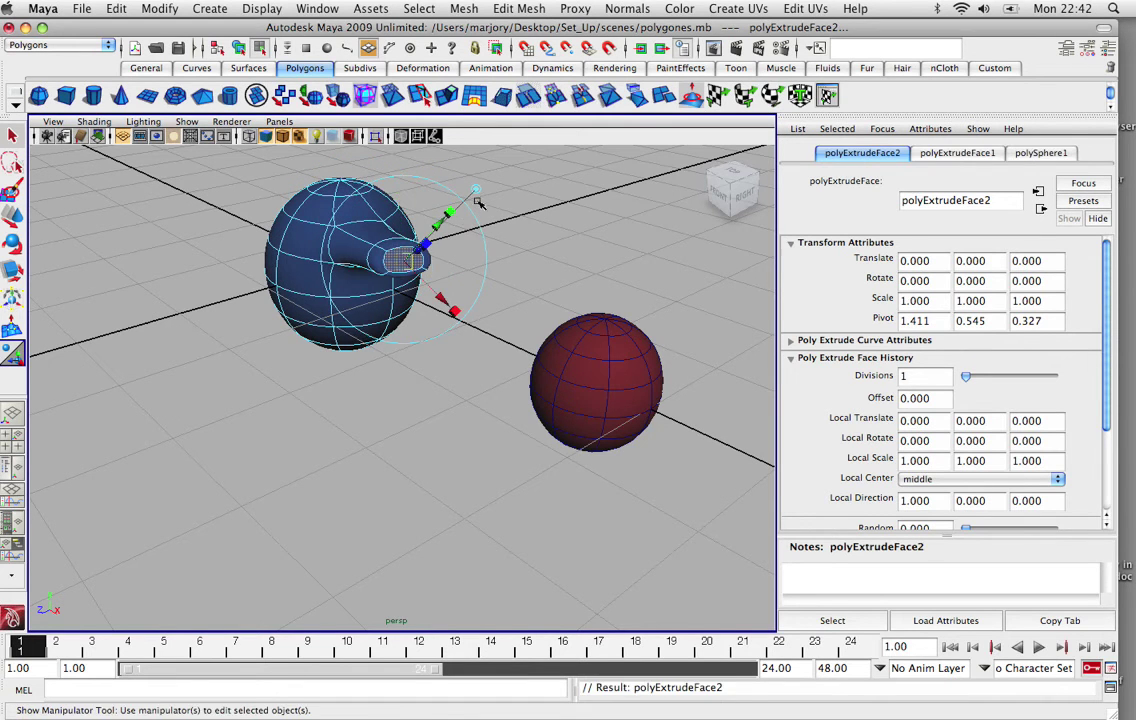
{"action": "left_click_drag", "start_coordinate": [476, 191], "coordinate": [505, 302]}
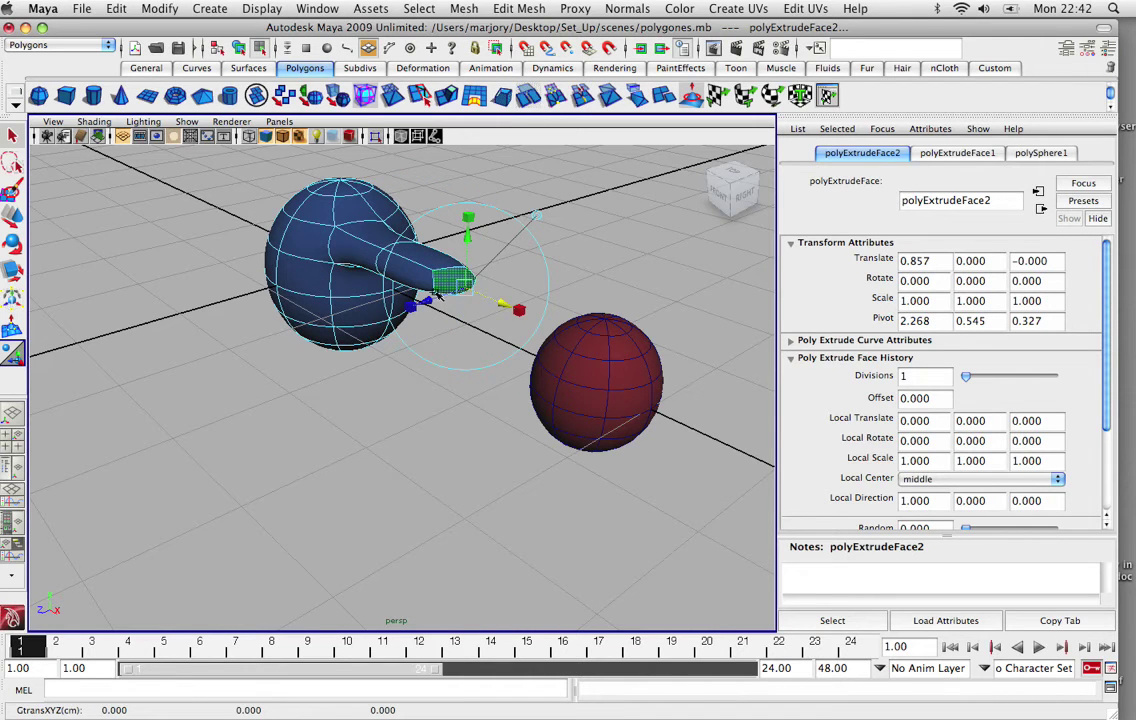
{"action": "left_click_drag", "start_coordinate": [386, 256], "coordinate": [469, 304], "text": "alt"}
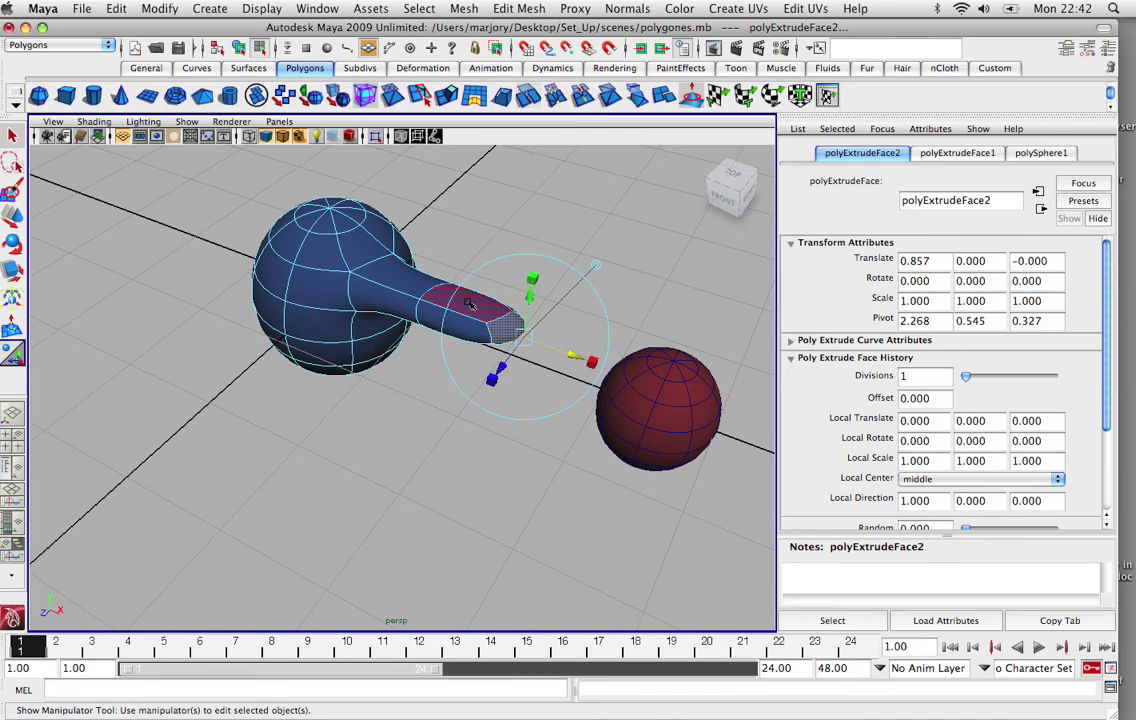
Undo both extrusions, then switch the blue sphere to Vertex mode and select one vertex.
{"action": "key", "text": "z"}
{"action": "key", "text": "z"}
{"action": "key", "text": "z"}
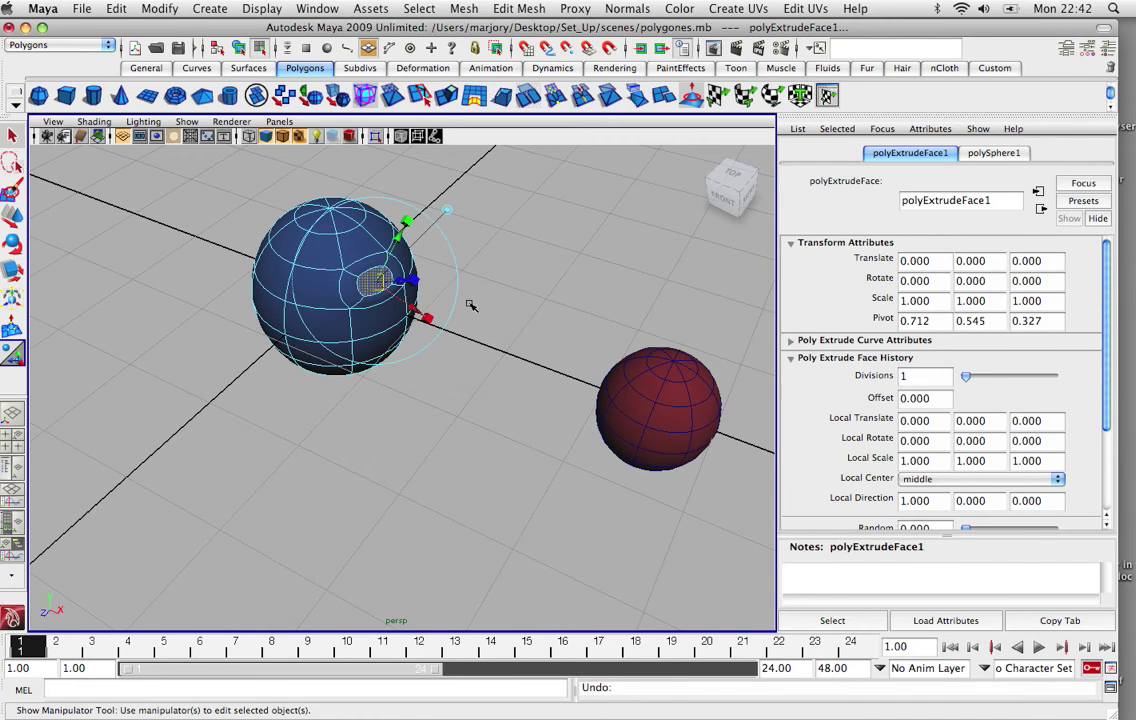
{"action": "key", "text": "z"}
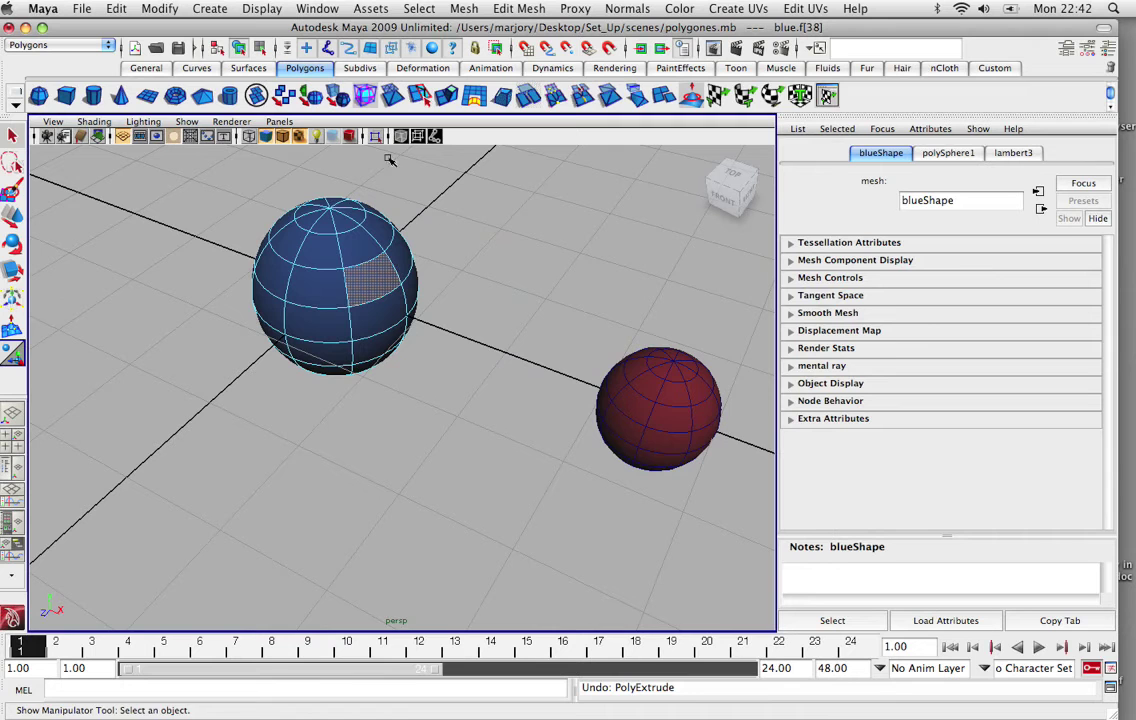
{"action": "right_click", "coordinate": [375, 281]}
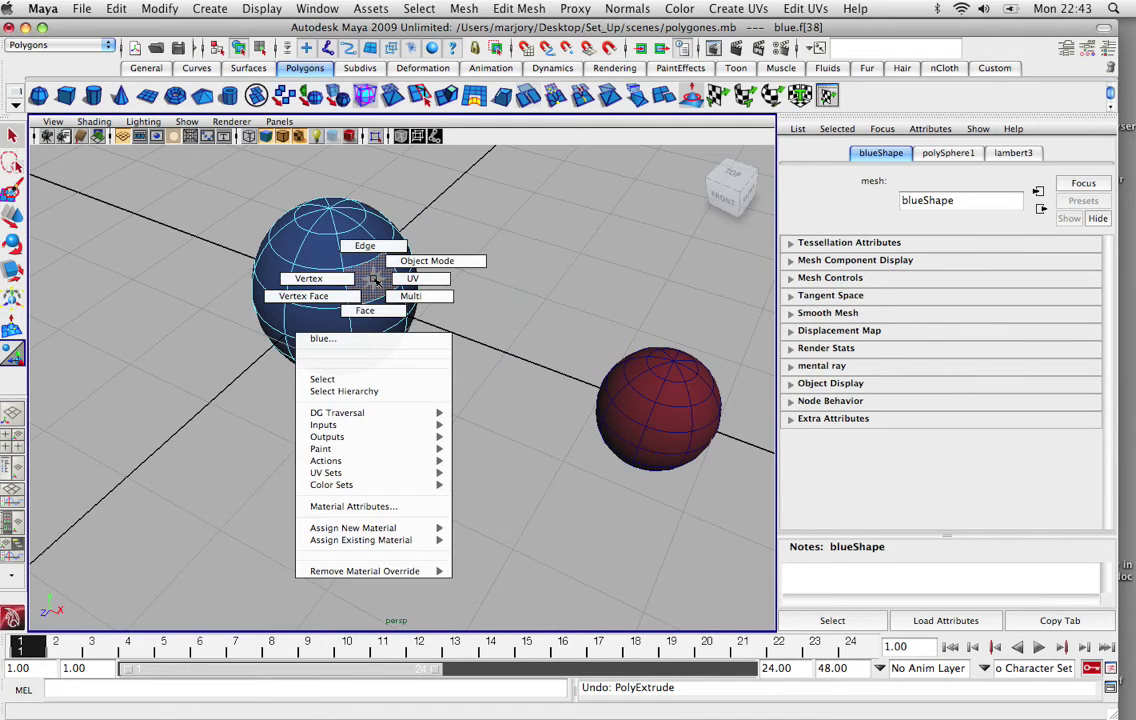
{"action": "left_click", "coordinate": [335, 278]}
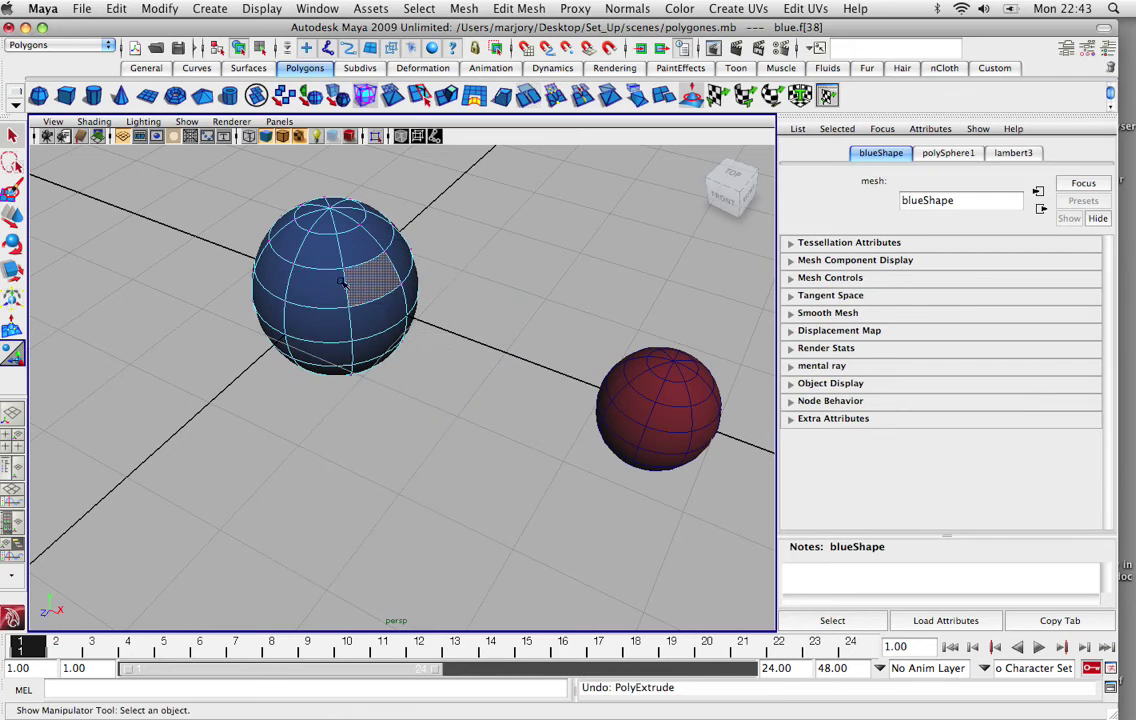
{"action": "left_click", "coordinate": [345, 270]}
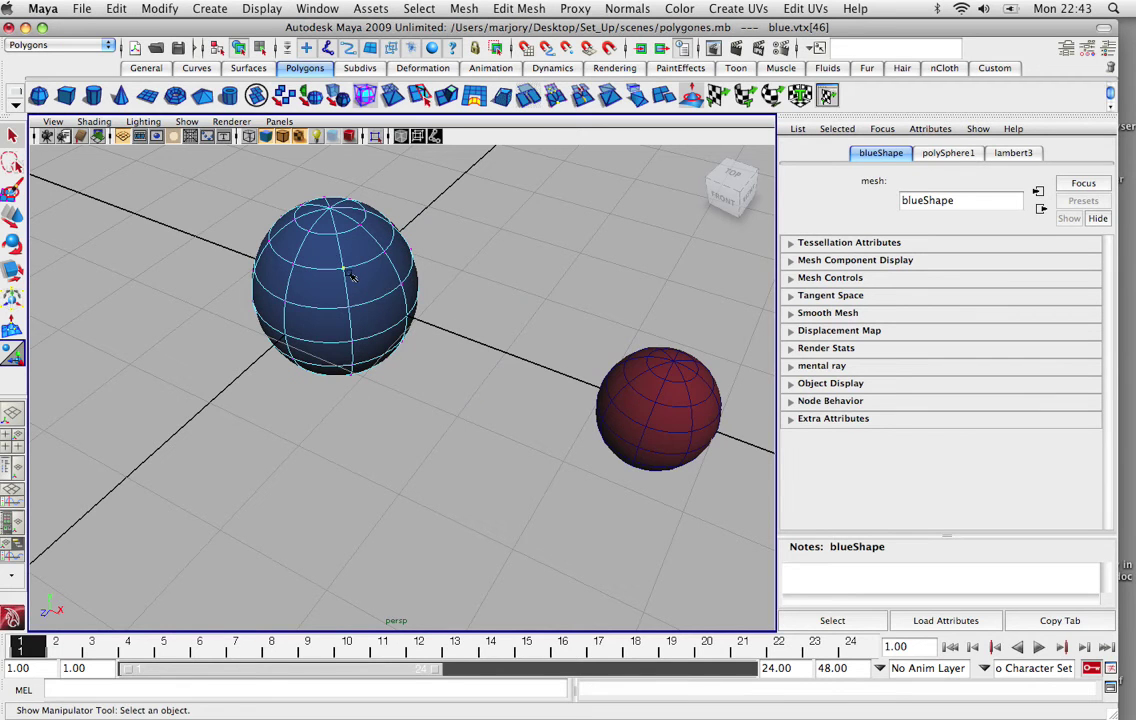
With the Move tool, nudge nearby vertices, then pull vtx[12] on the lower left outward.
{"action": "left_click", "coordinate": [13, 215]}
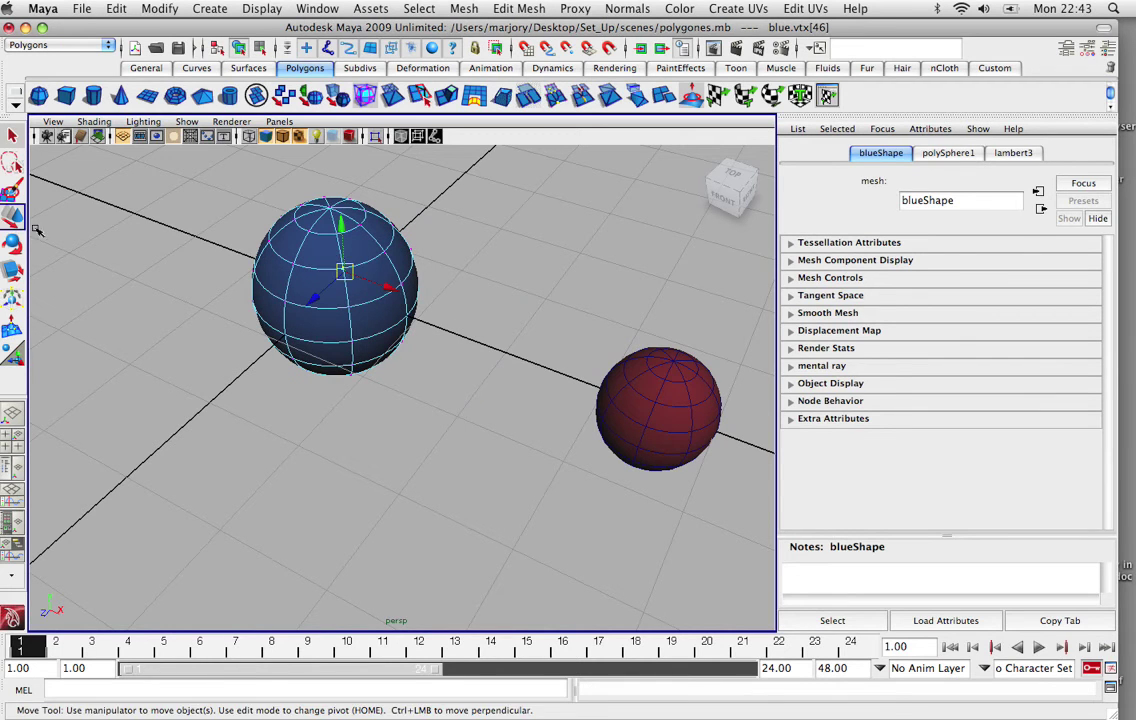
{"action": "left_click", "coordinate": [414, 296]}
{"action": "left_click_drag", "start_coordinate": [414, 296], "coordinate": [427, 300]}
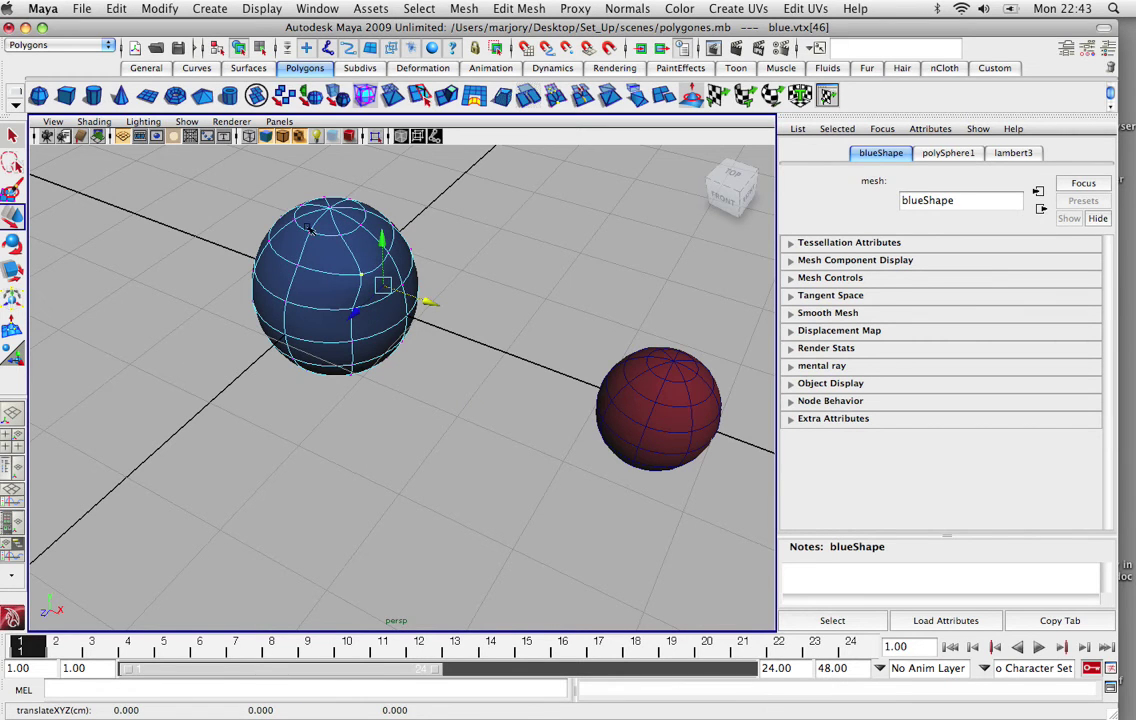
{"action": "left_click", "coordinate": [284, 260]}
{"action": "left_click_drag", "start_coordinate": [255, 287], "coordinate": [210, 314]}
{"action": "left_click", "coordinate": [384, 352]}
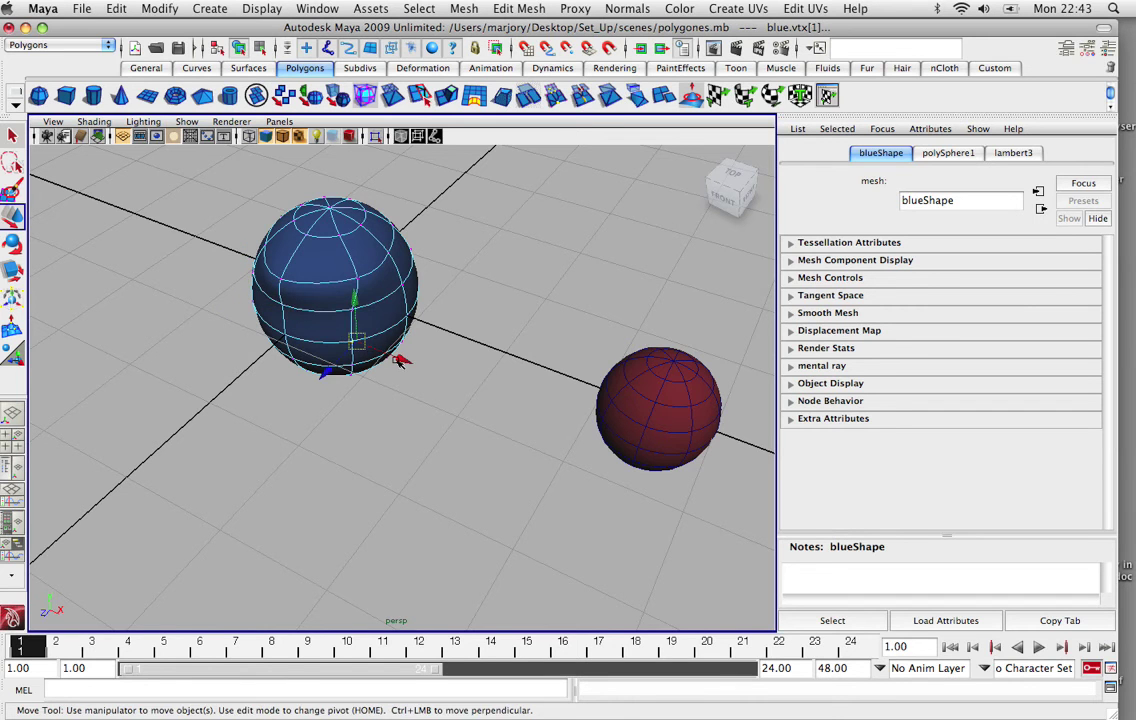
{"action": "left_click", "coordinate": [282, 344]}
{"action": "left_click_drag", "start_coordinate": [243, 377], "coordinate": [228, 390]}
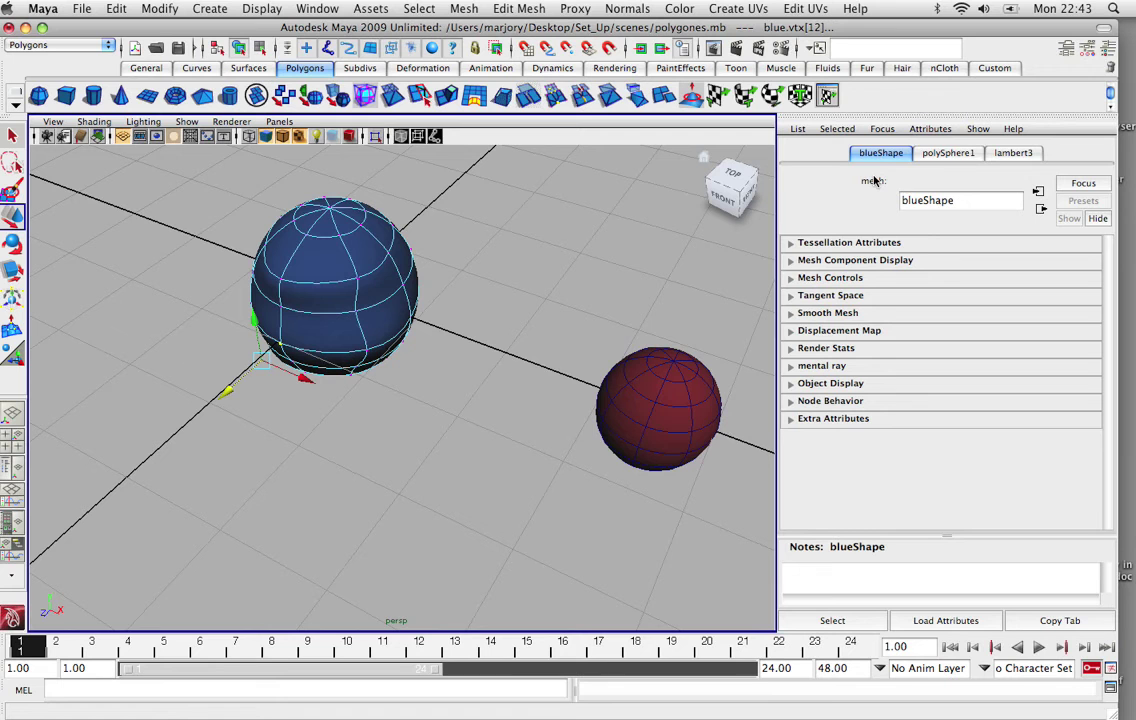
Show Channel Box and Layer Editor together and expand polySphere1 (Radius 1, Subdivisions Axis/Height 8).
{"action": "left_click", "coordinate": [1108, 52]}
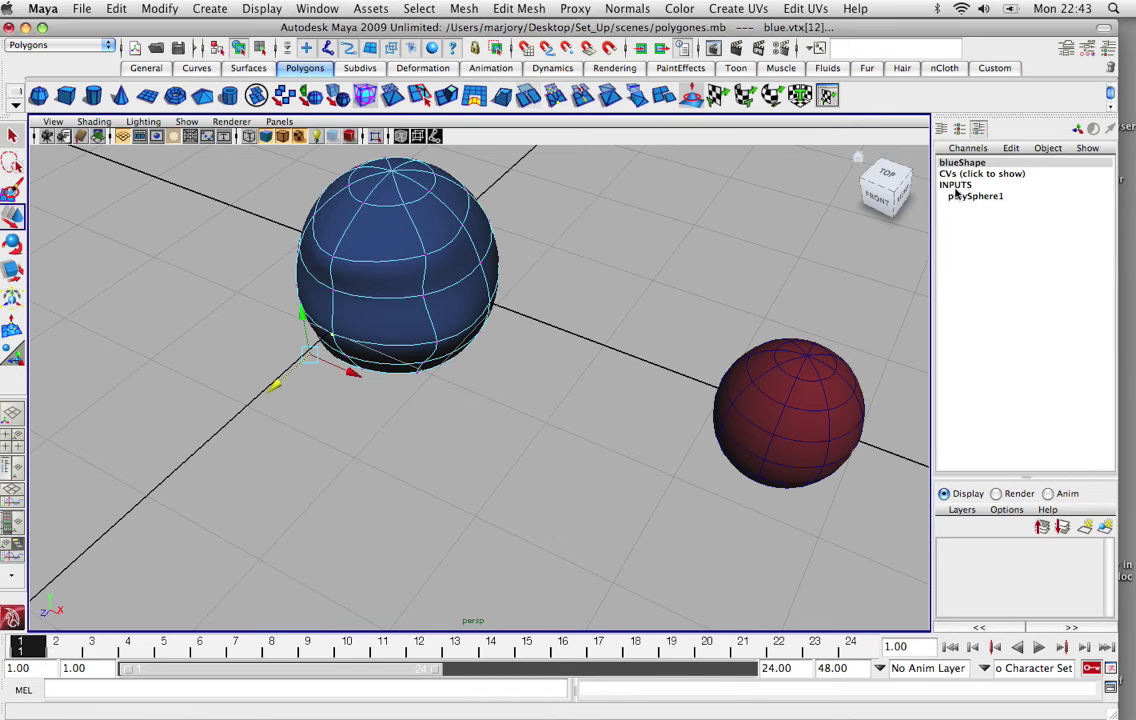
{"action": "left_click", "coordinate": [959, 129]}
{"action": "left_click", "coordinate": [979, 129]}
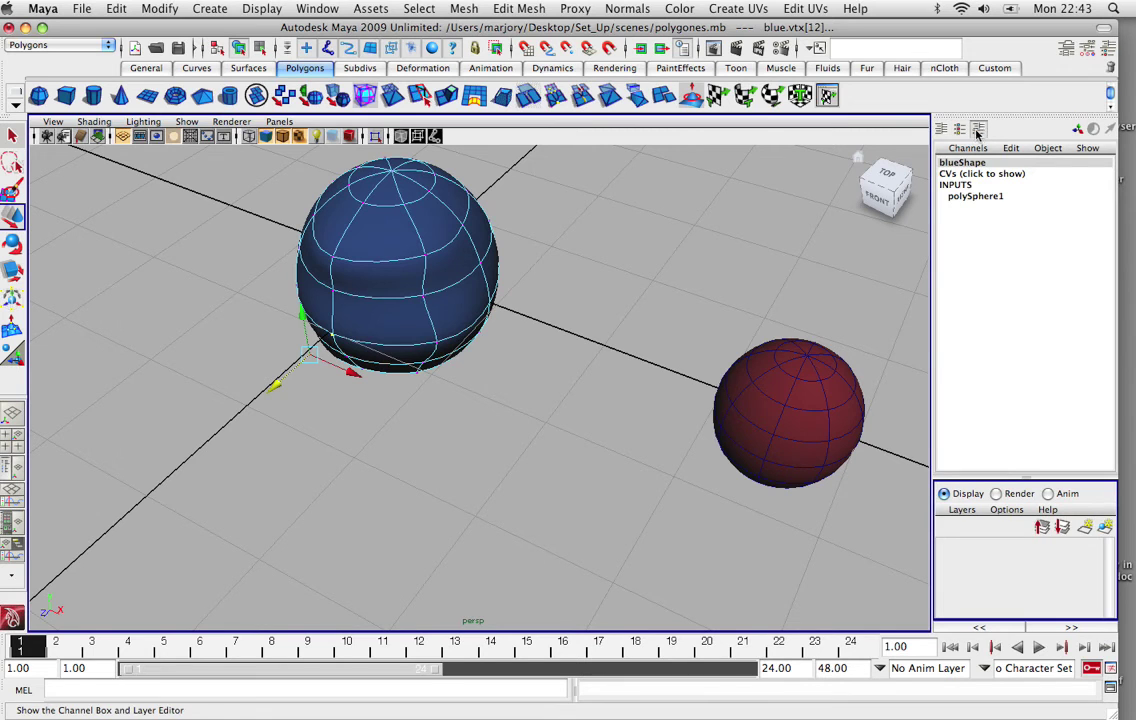
{"action": "left_click", "coordinate": [974, 196]}
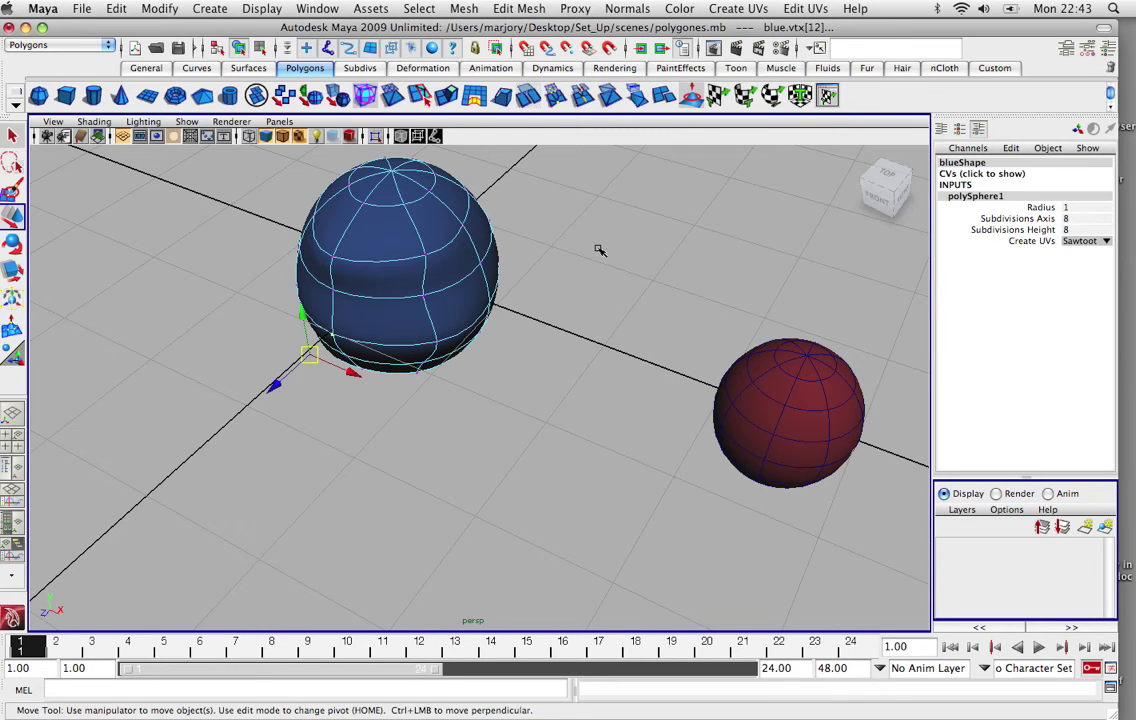
Zoom and orbit closer to the spheres, then switch the blue sphere back to Object Mode.
{"action": "scroll", "coordinate": [390, 268], "scroll_direction": "down", "scroll_amount": 5}
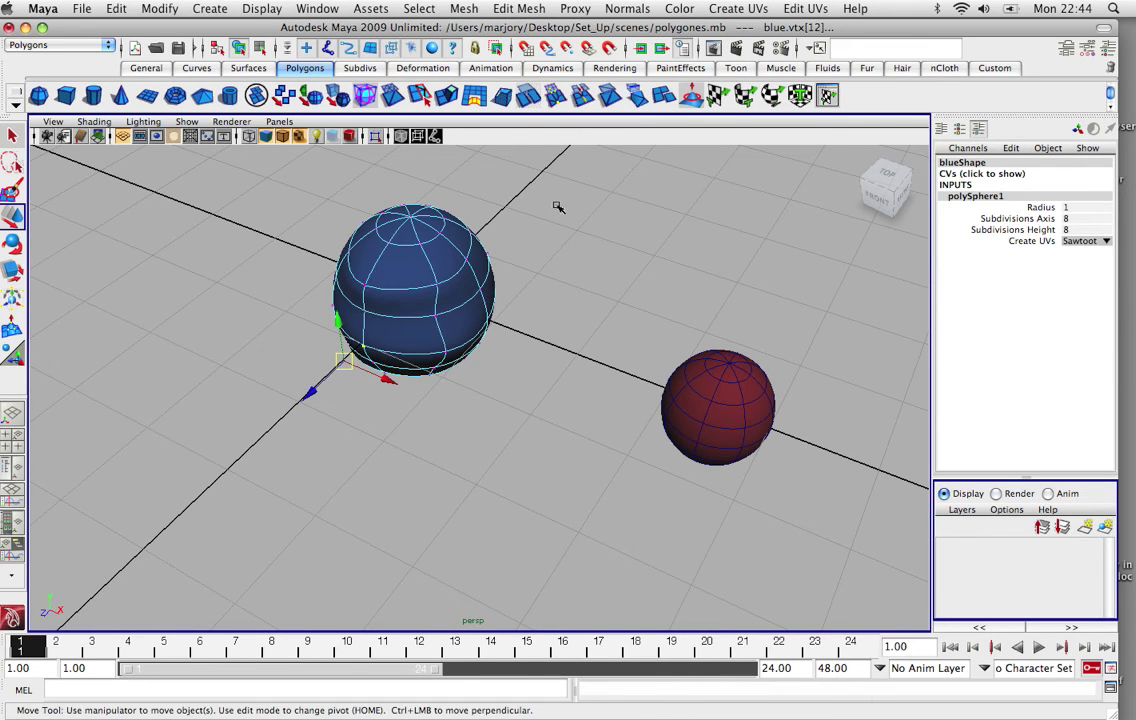
{"action": "left_click_drag", "start_coordinate": [569, 319], "coordinate": [420, 297], "text": "alt"}
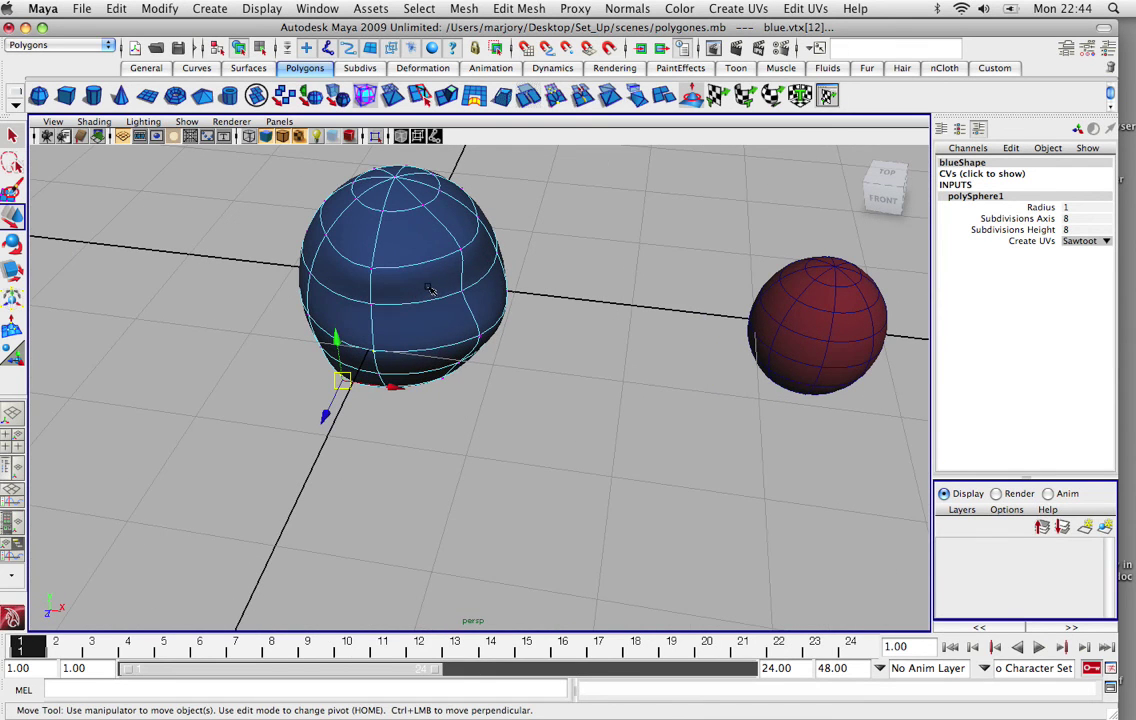
{"action": "right_click", "coordinate": [428, 287]}
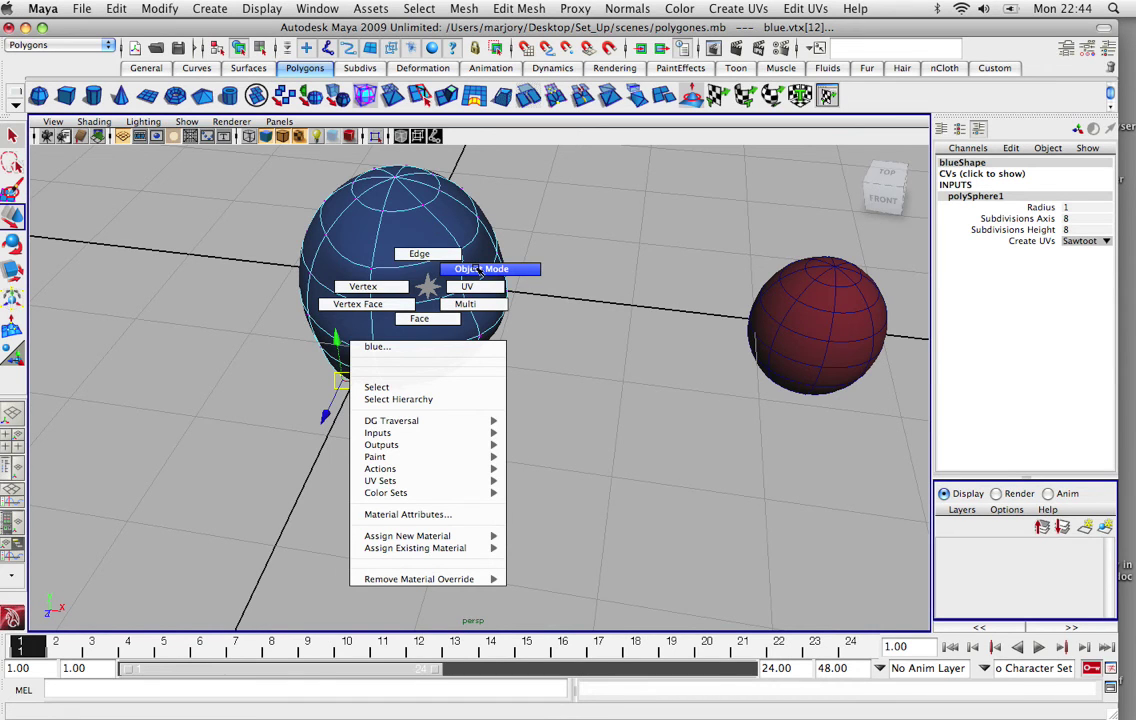
{"action": "right_click_drag", "start_coordinate": [481, 270], "coordinate": [478, 272]}
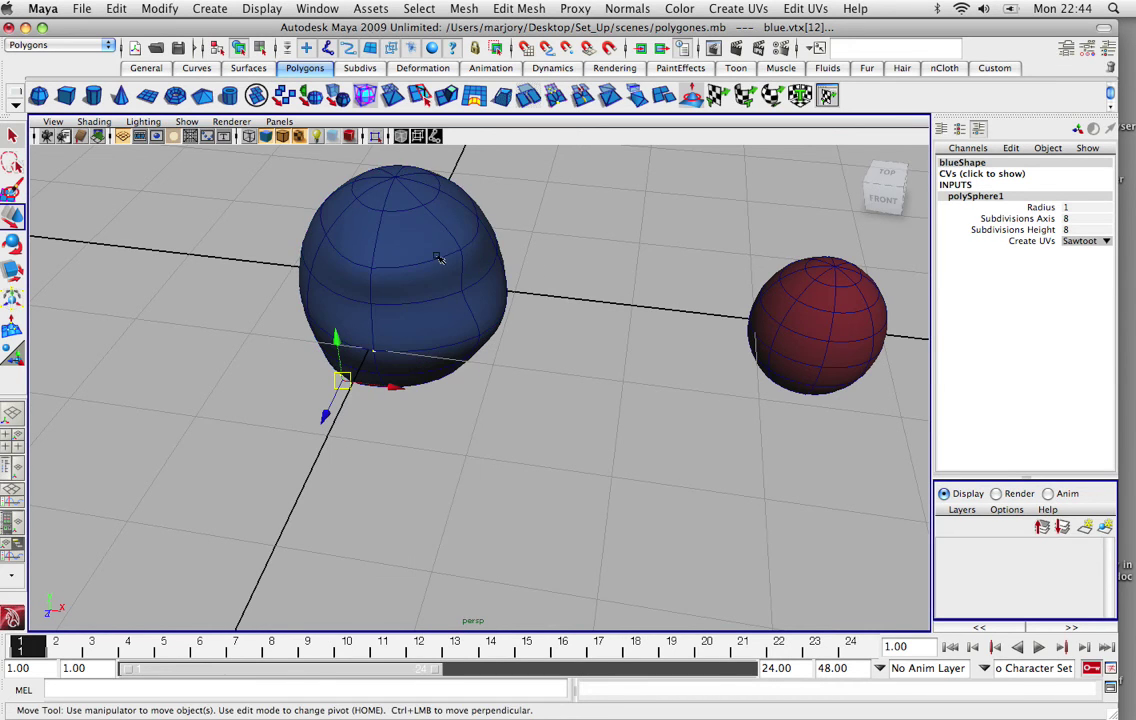
Select the blue sphere and switch it to Edge mode.
{"action": "left_click", "coordinate": [476, 275]}
{"action": "right_click", "coordinate": [440, 271]}
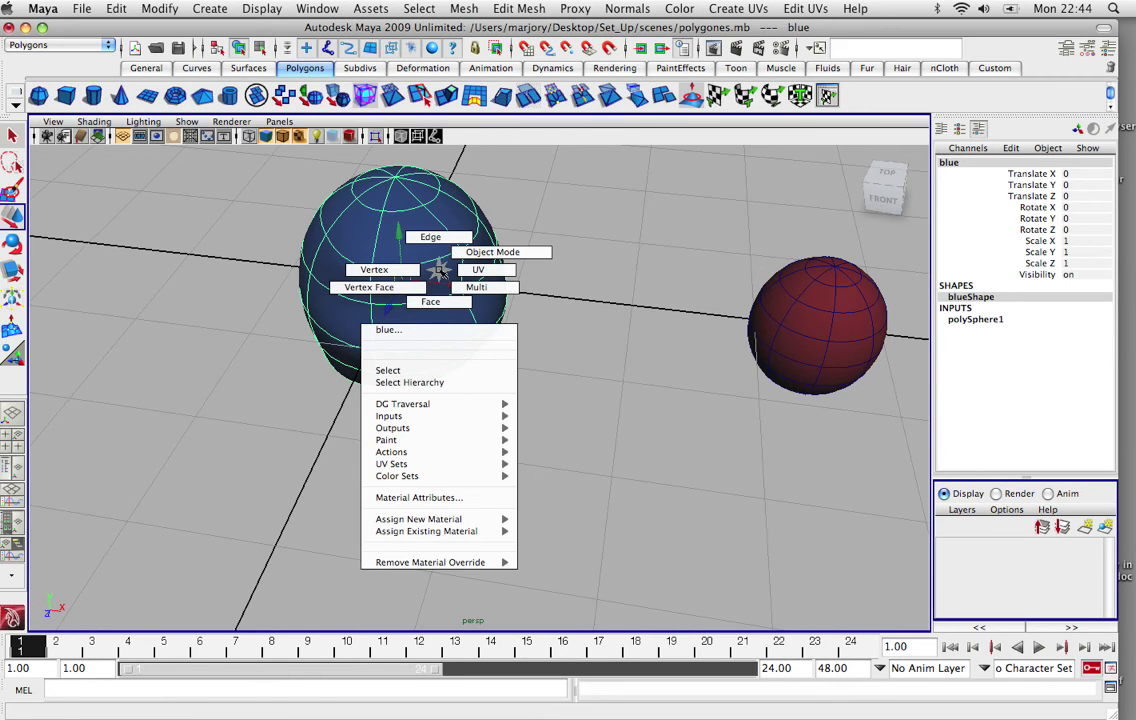
{"action": "right_click_drag", "start_coordinate": [440, 271], "coordinate": [430, 237]}
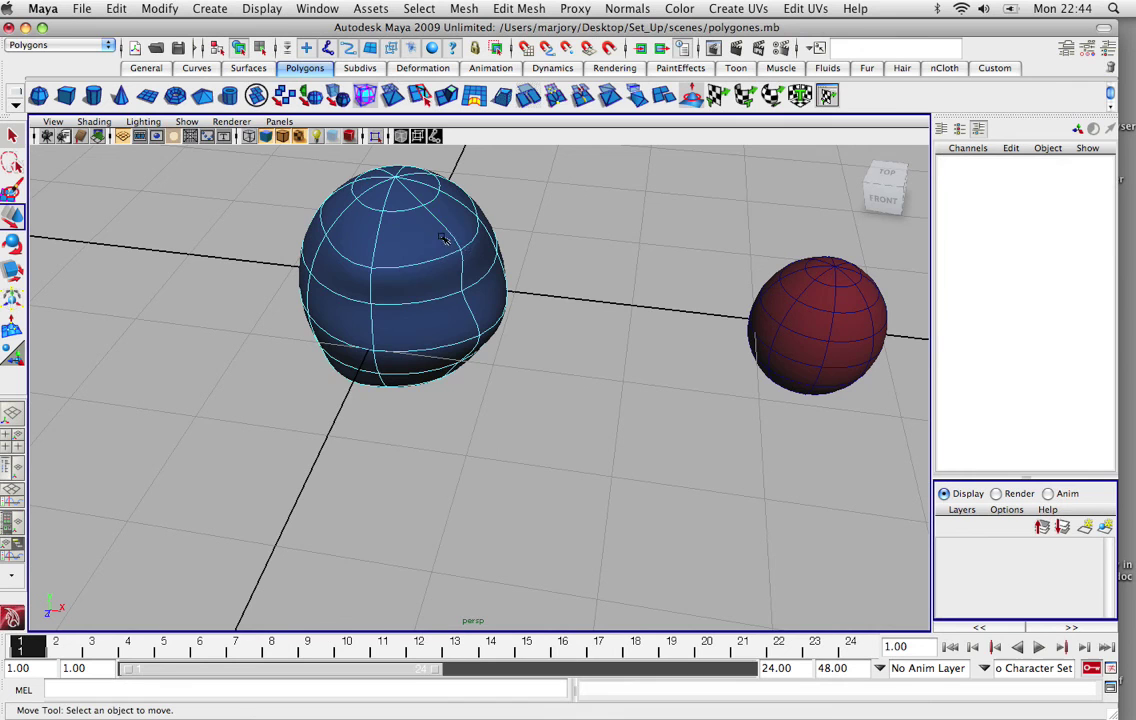
Select a vertical column of edges and drag them down, then out toward the red sphere.
{"action": "left_click", "coordinate": [456, 242]}
{"action": "left_click", "coordinate": [462, 279]}
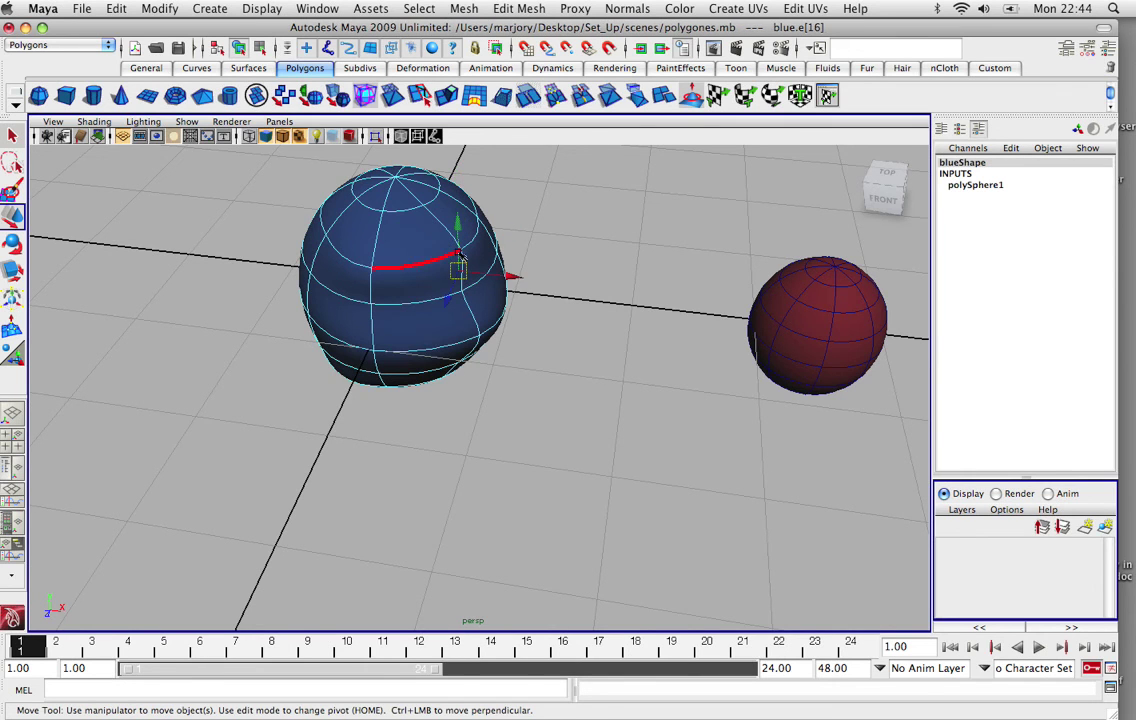
{"action": "left_click", "coordinate": [441, 215], "text": "shift"}
{"action": "left_click", "coordinate": [467, 305], "text": "shift"}
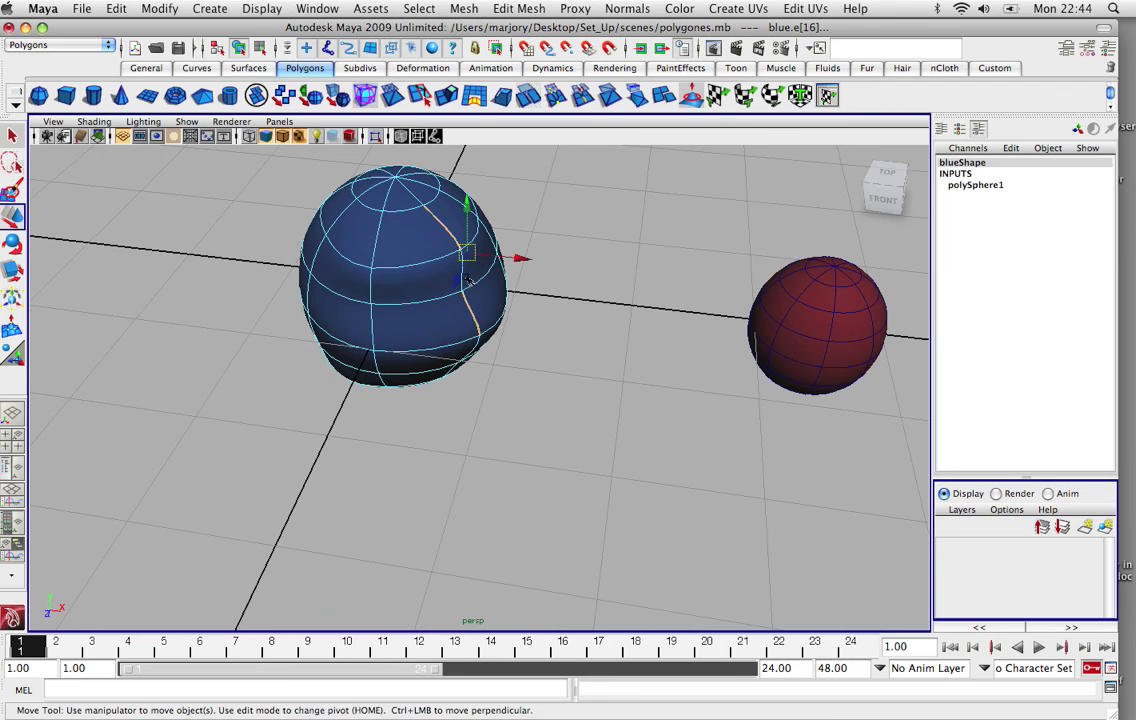
{"action": "left_click", "coordinate": [464, 279]}
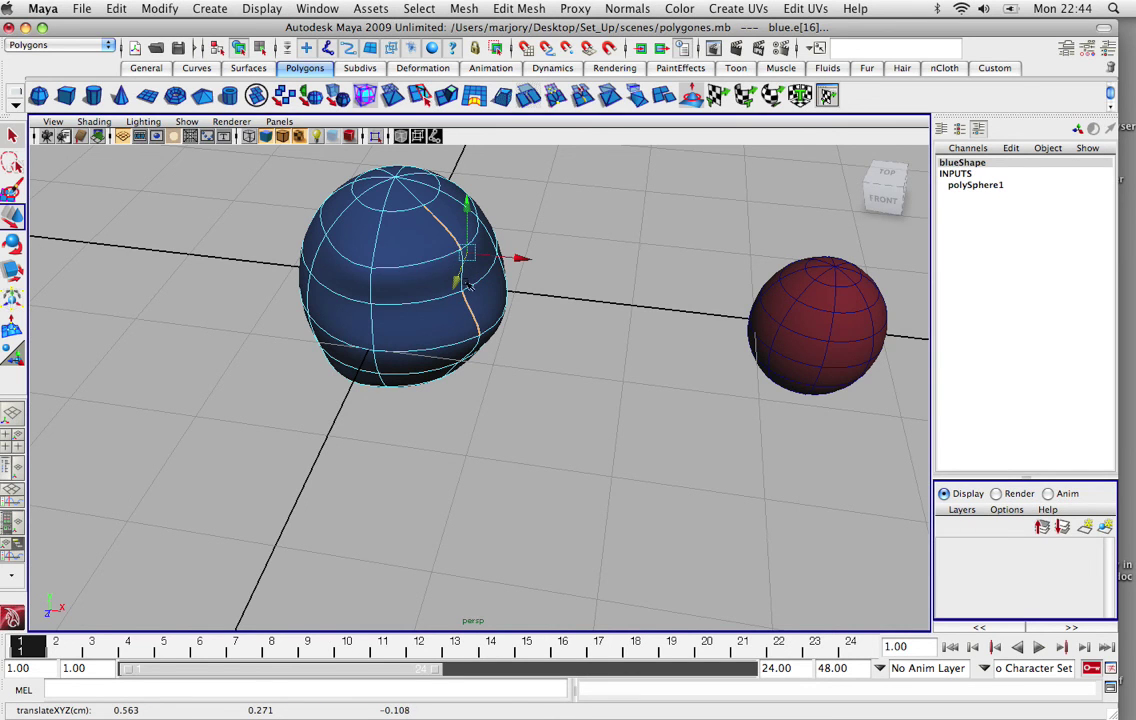
{"action": "left_click_drag", "start_coordinate": [446, 260], "coordinate": [433, 310]}
{"action": "left_click_drag", "start_coordinate": [507, 287], "coordinate": [613, 307]}
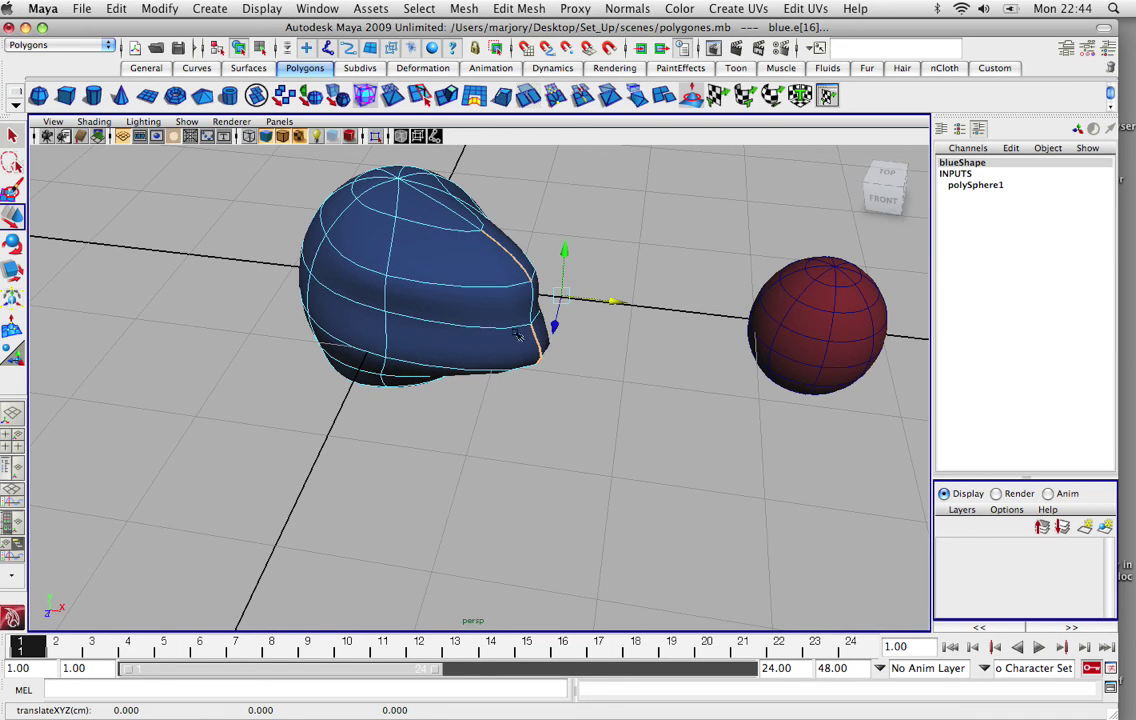
Put the stretched blue sphere into Face mode with Select by component type turned on.
{"action": "right_click", "coordinate": [426, 256]}
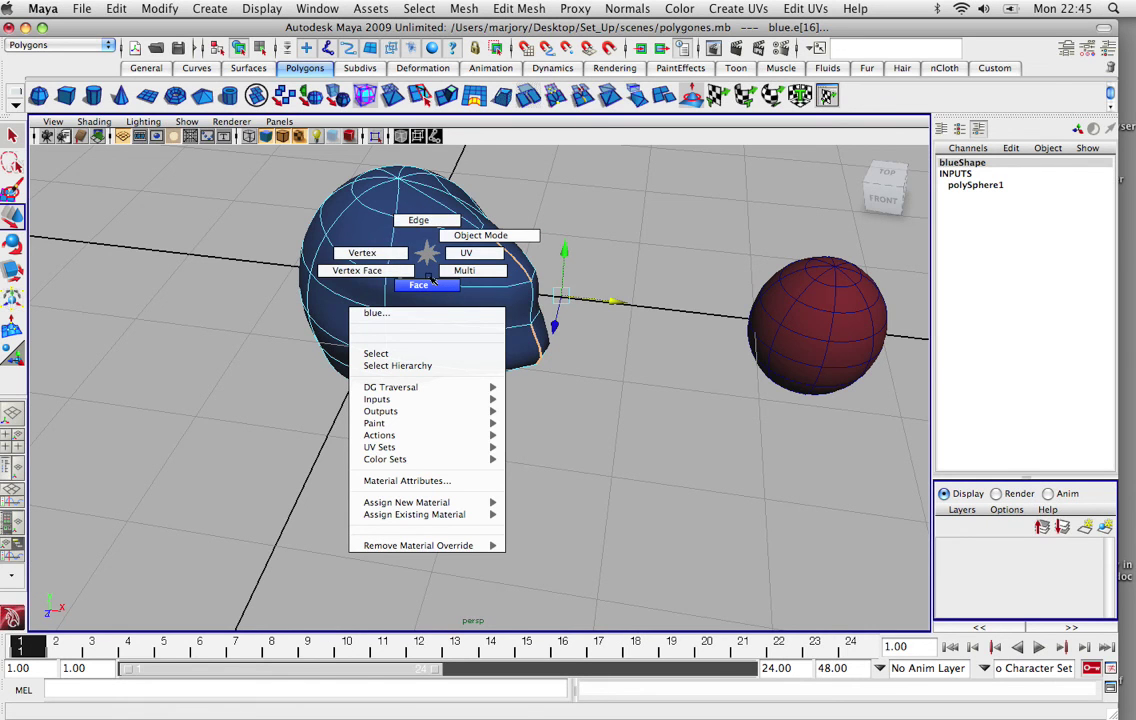
{"action": "left_click", "coordinate": [428, 279]}
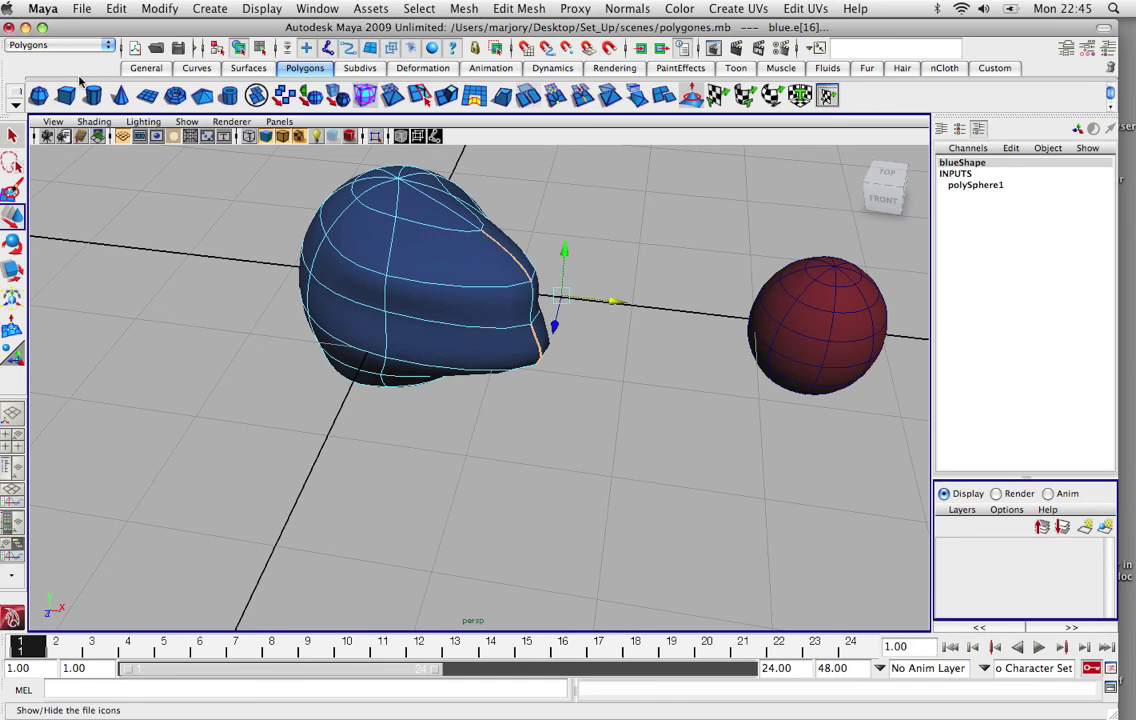
{"action": "left_click", "coordinate": [260, 49]}
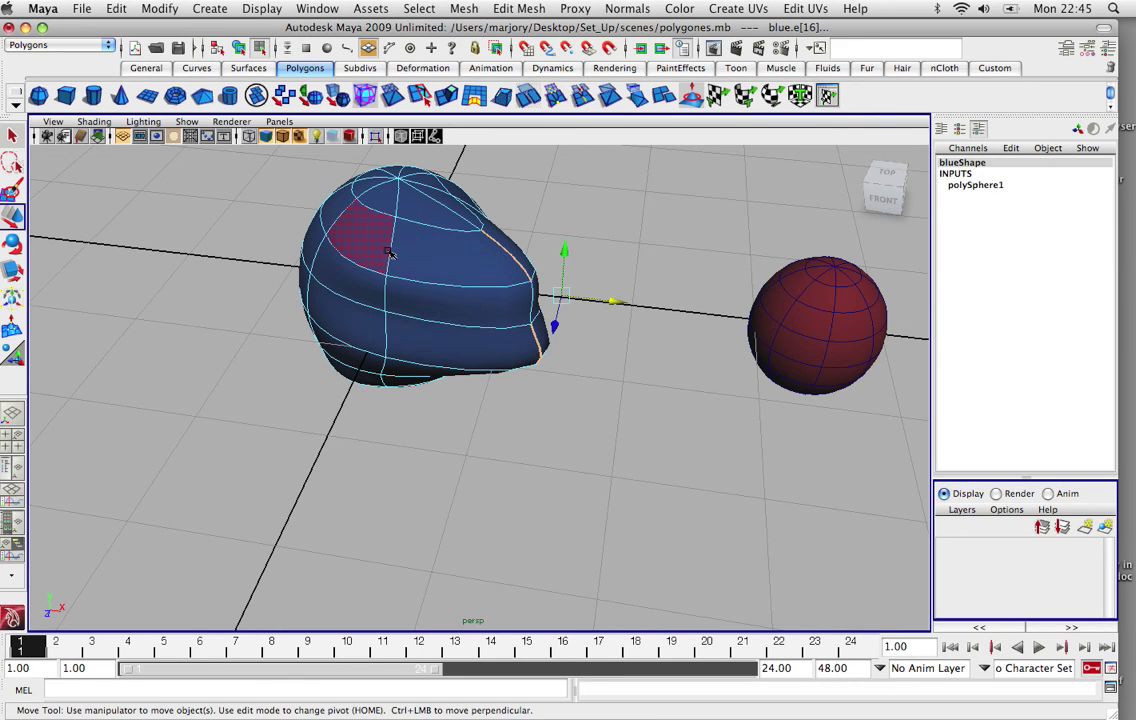
{"action": "left_click_drag", "start_coordinate": [225, 35], "coordinate": [215, 35]}
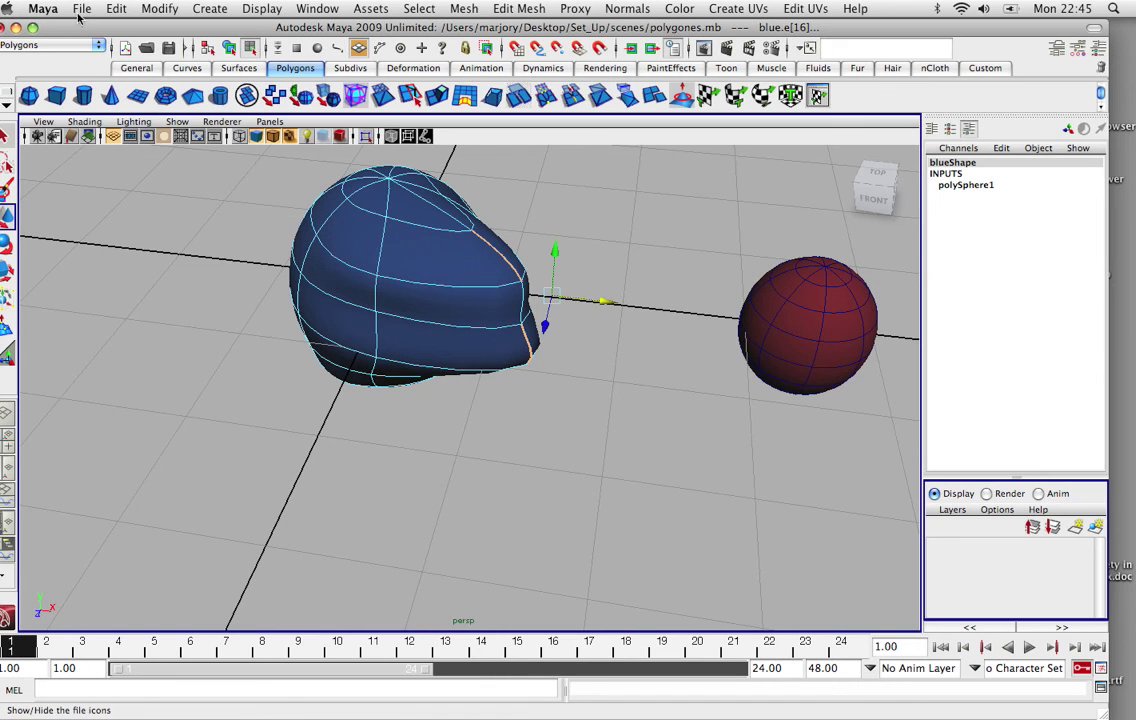
{"action": "mouse_move", "coordinate": [10, 245]}
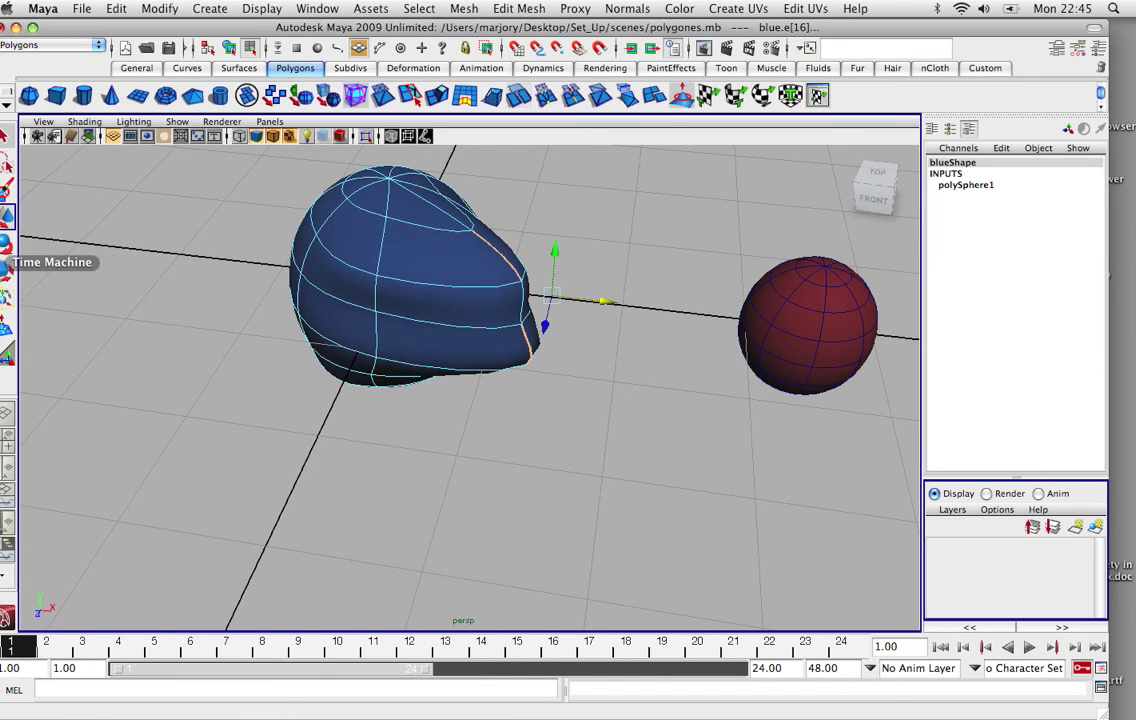
{"action": "mouse_move", "coordinate": [5, 306]}
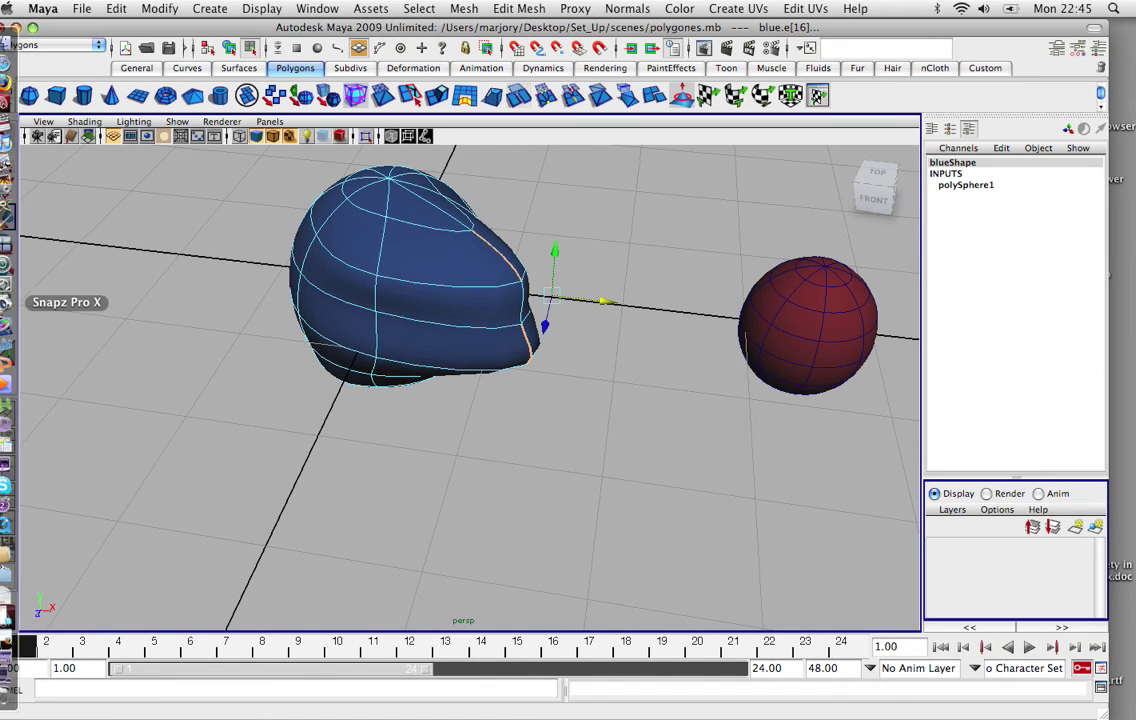